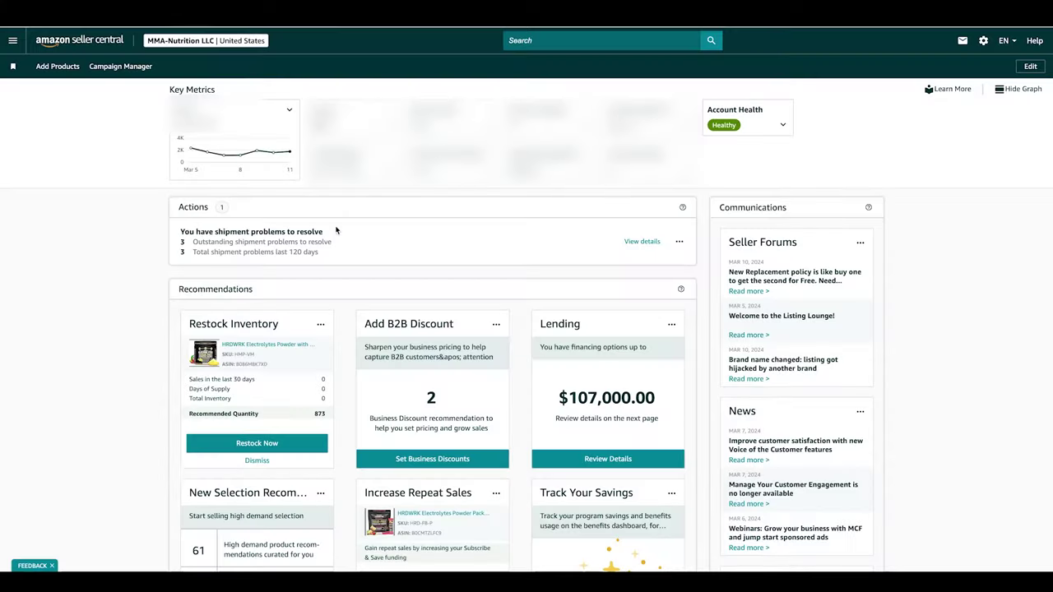
Step: Open the advertising campaign manager and start creating a new campaign
click(13, 40)
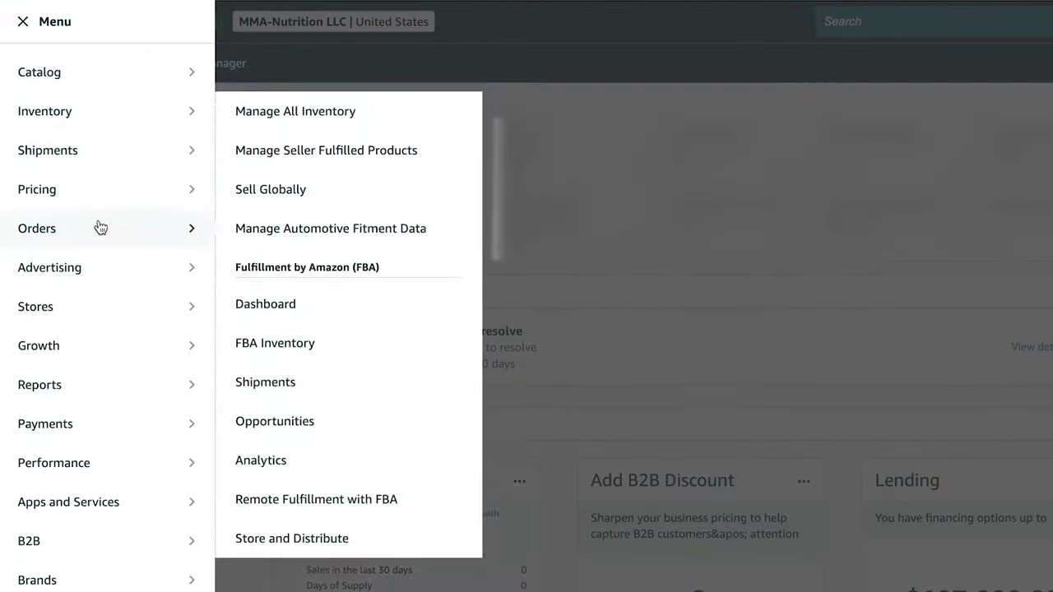
mouse_move(106, 275)
click(286, 268)
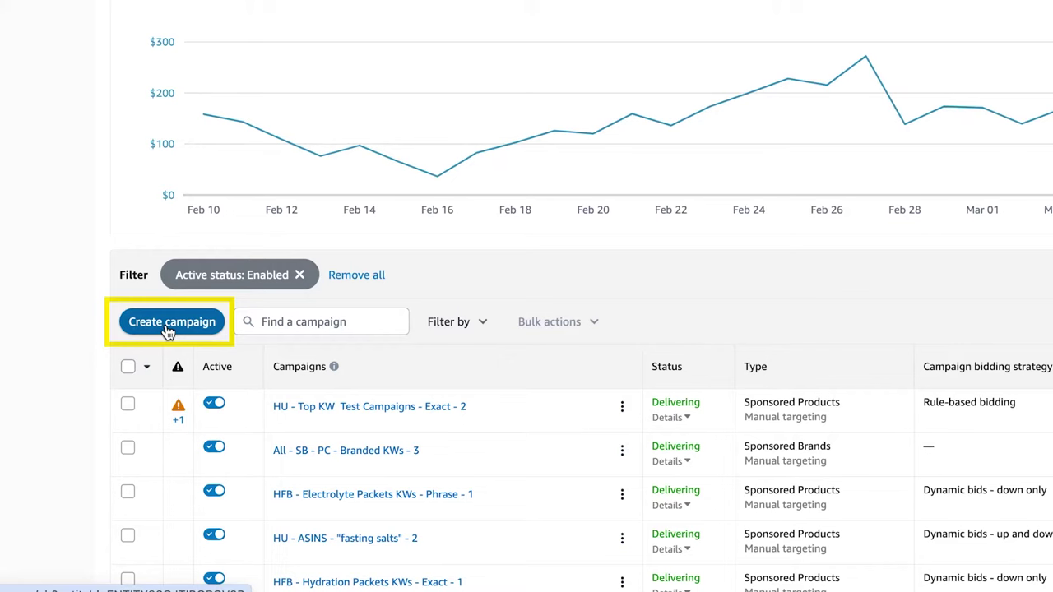
click(167, 327)
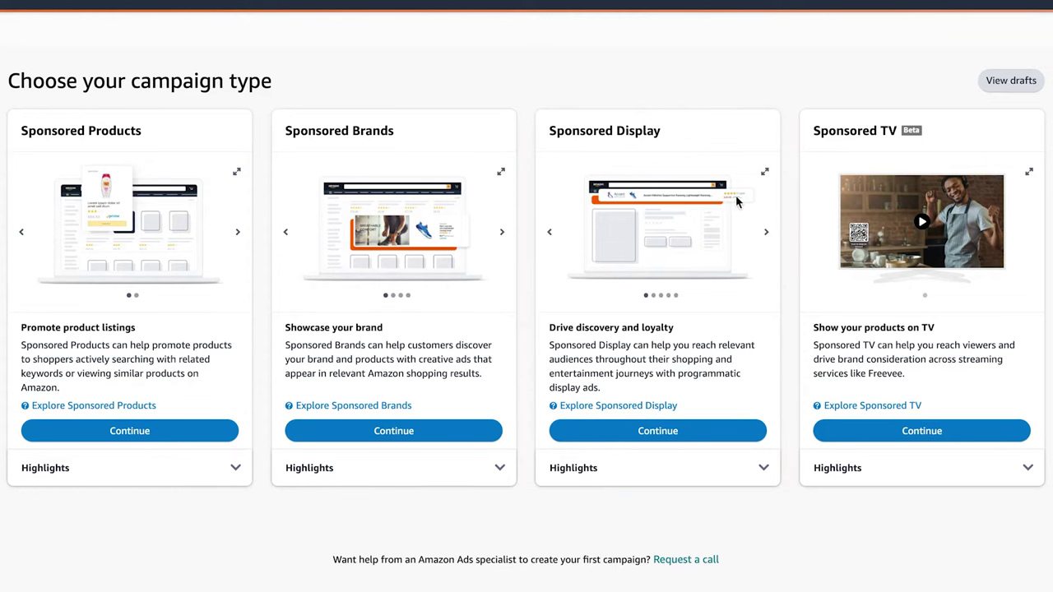
Step: Look through the Sponsored Display placement previews and choose Sponsored Display as the campaign type
click(767, 237)
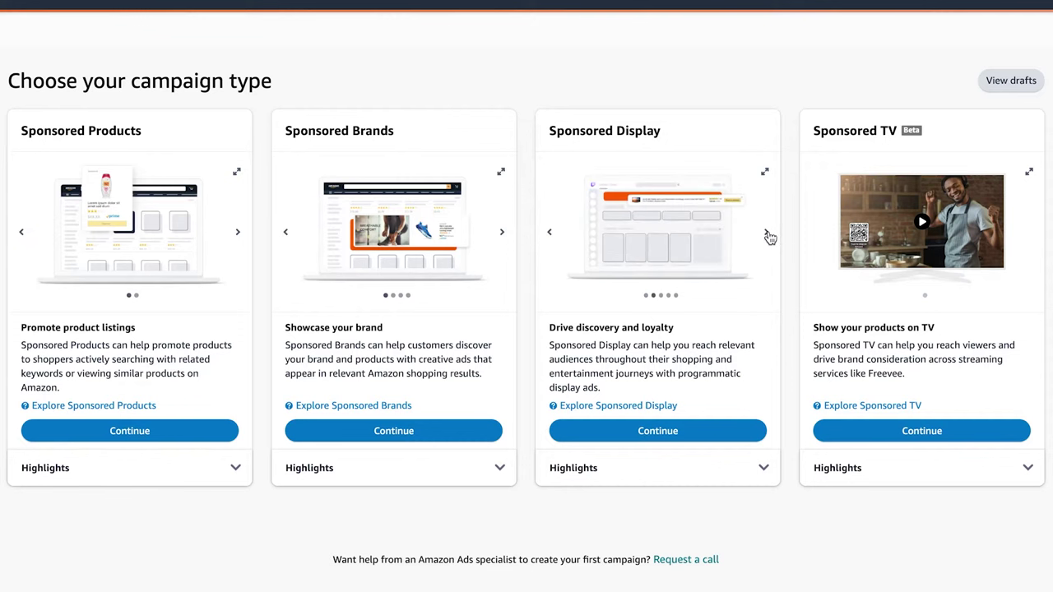
click(768, 237)
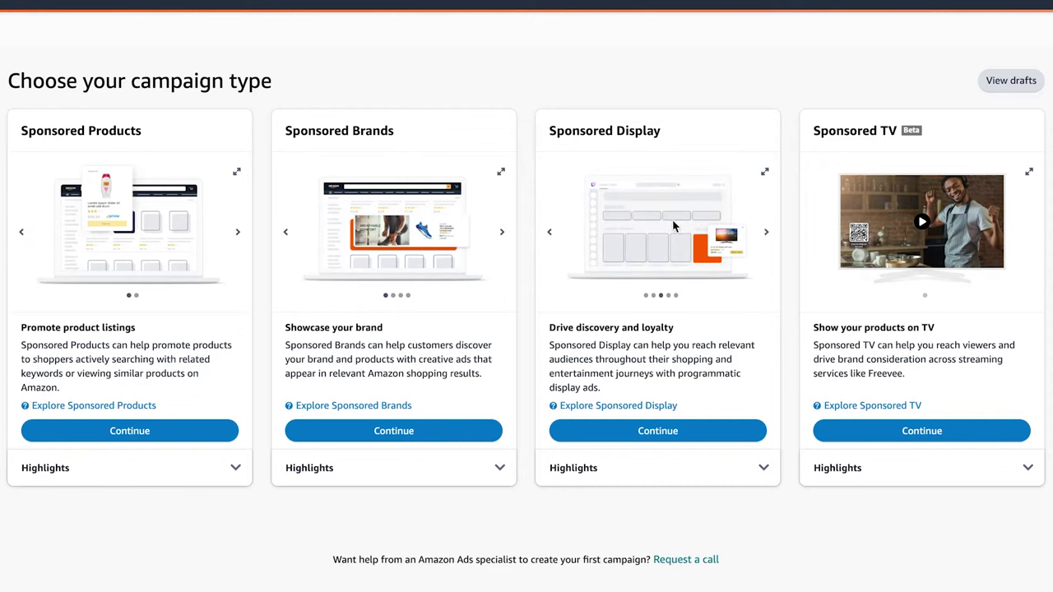
click(767, 236)
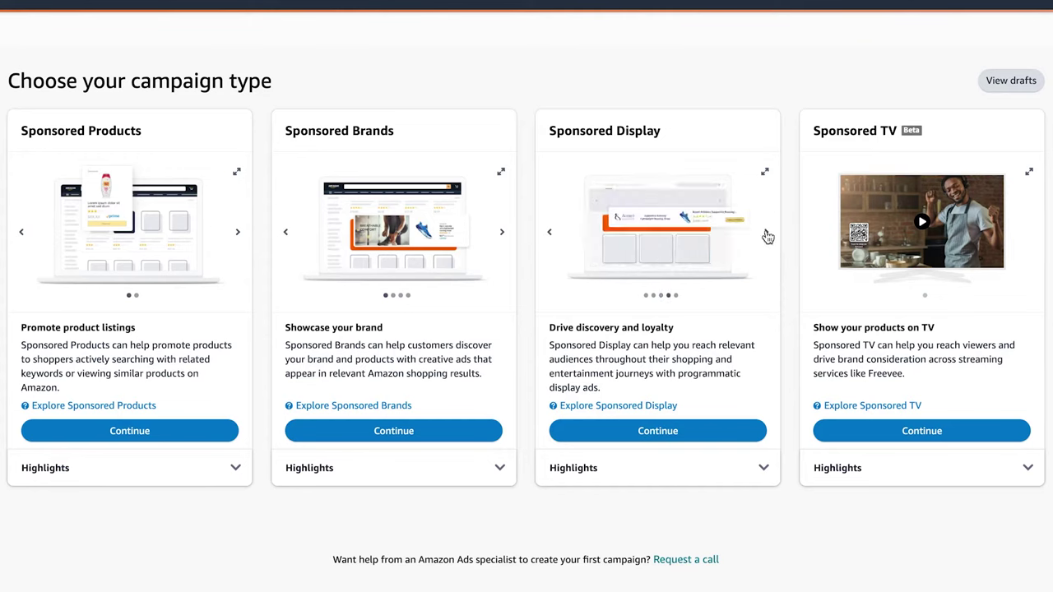
click(767, 236)
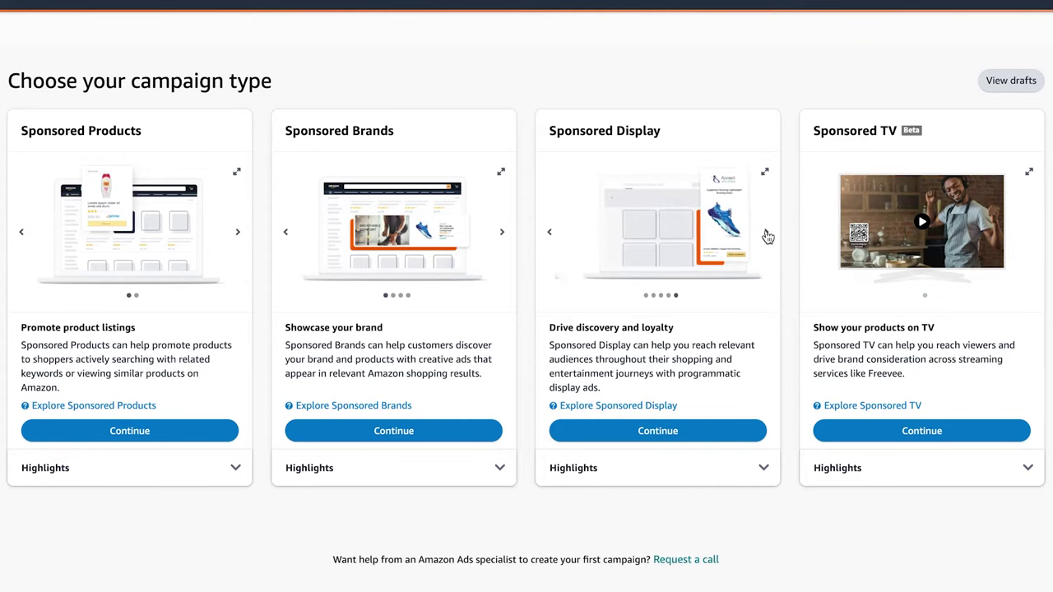
click(652, 440)
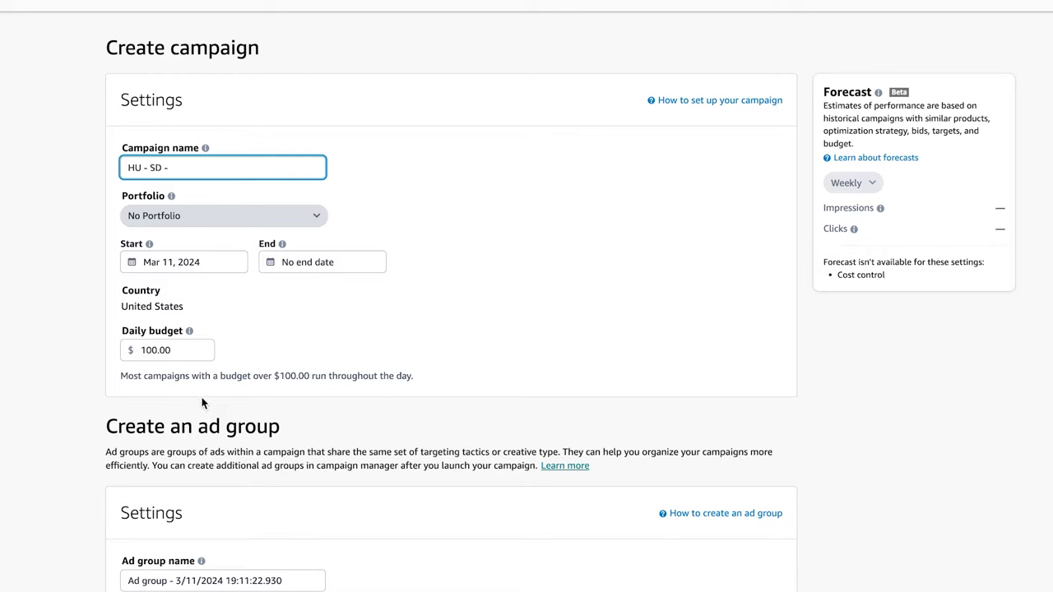
Step: Name the campaign "HU - SD - CV - PDP - IM -" after reviewing the optimization, ad format and landing page options
scroll(124, 241, down, 5)
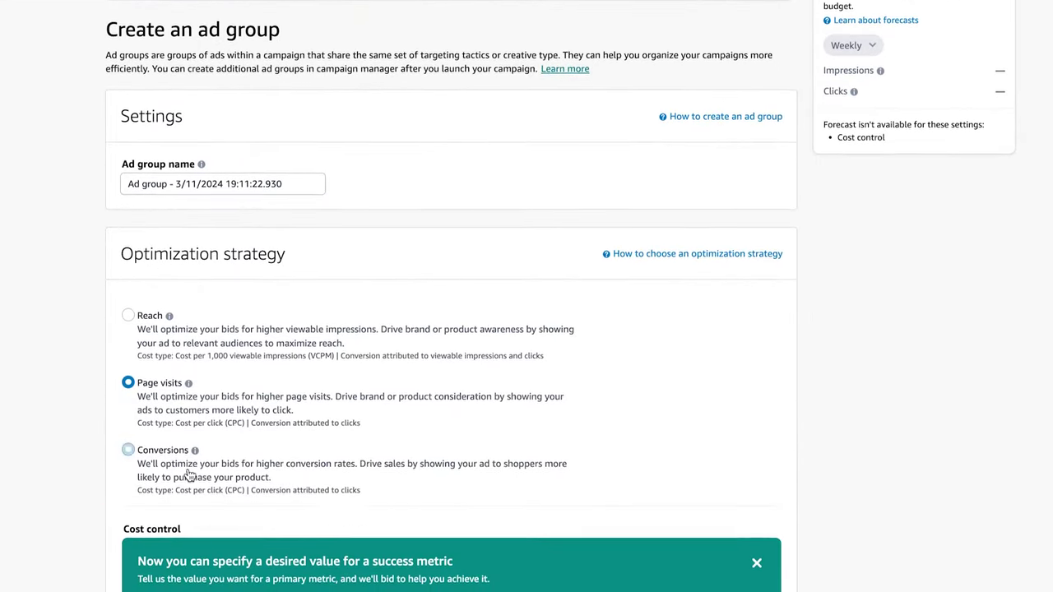
scroll(164, 452, down, 5)
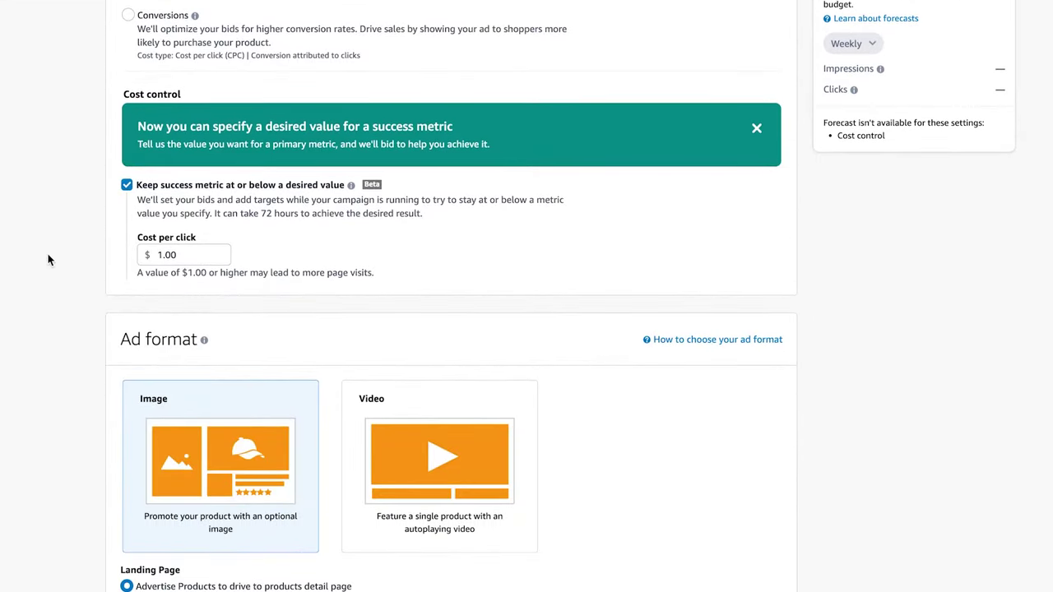
scroll(64, 296, down, 5)
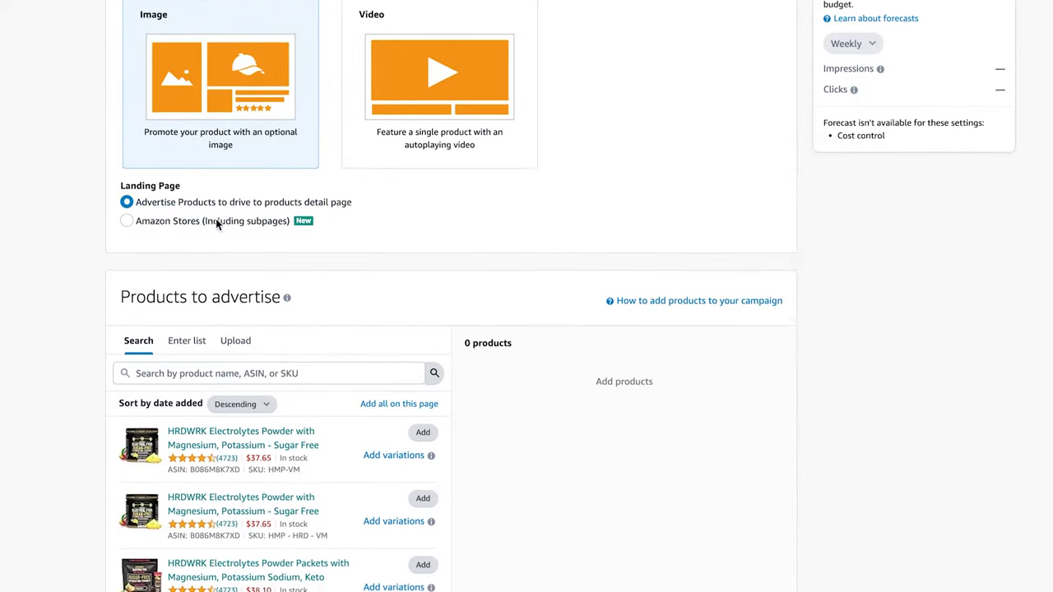
scroll(217, 223, down, 5)
scroll(4, 267, up, 15)
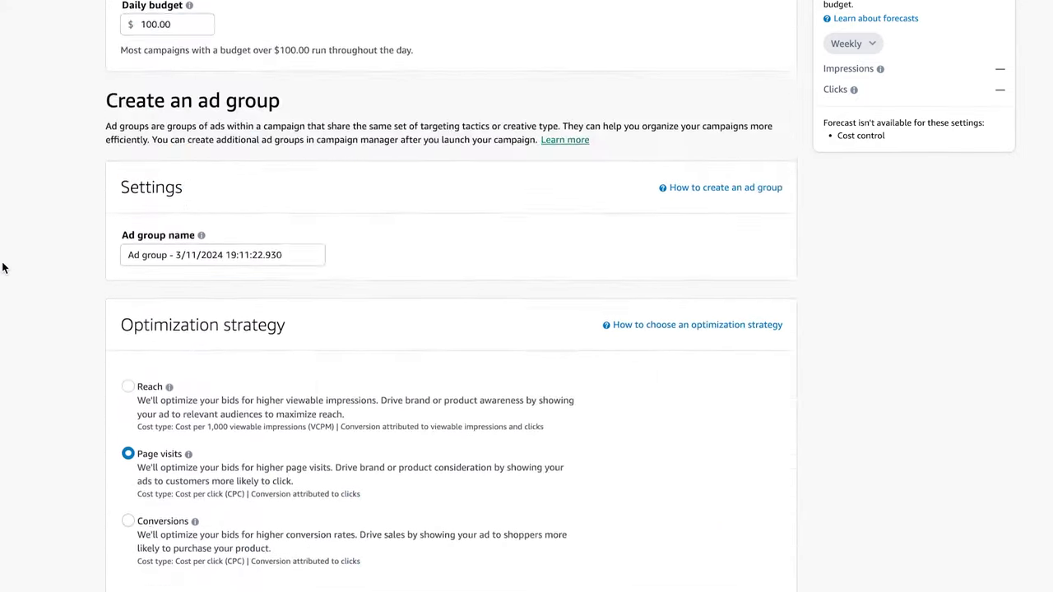
text(CV - PDP - IM -)
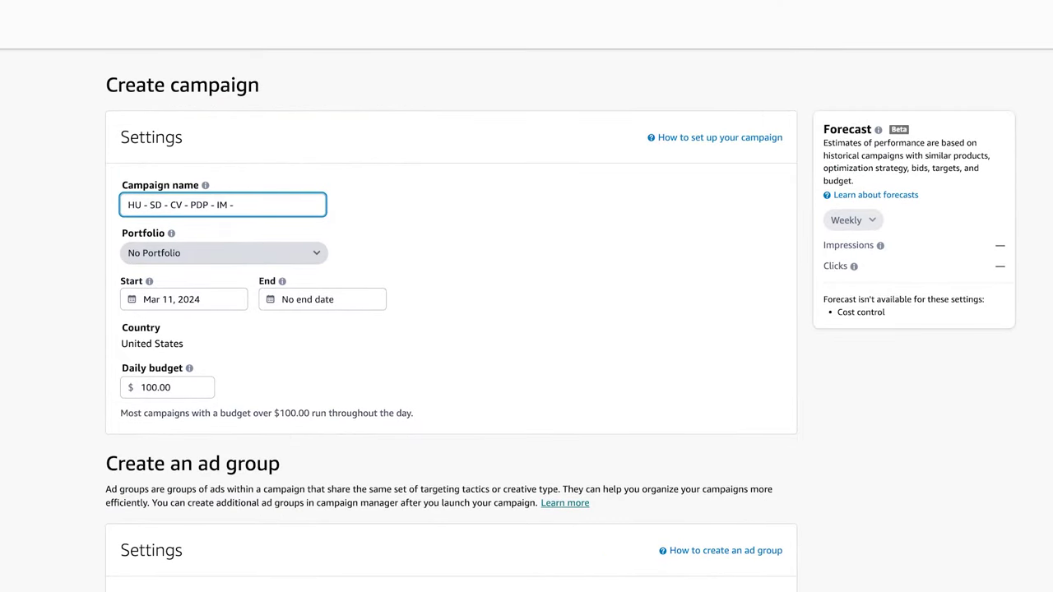
Step: Set the campaign's targeting to Audiences and look over the audience segments
scroll(226, 272, down, 20)
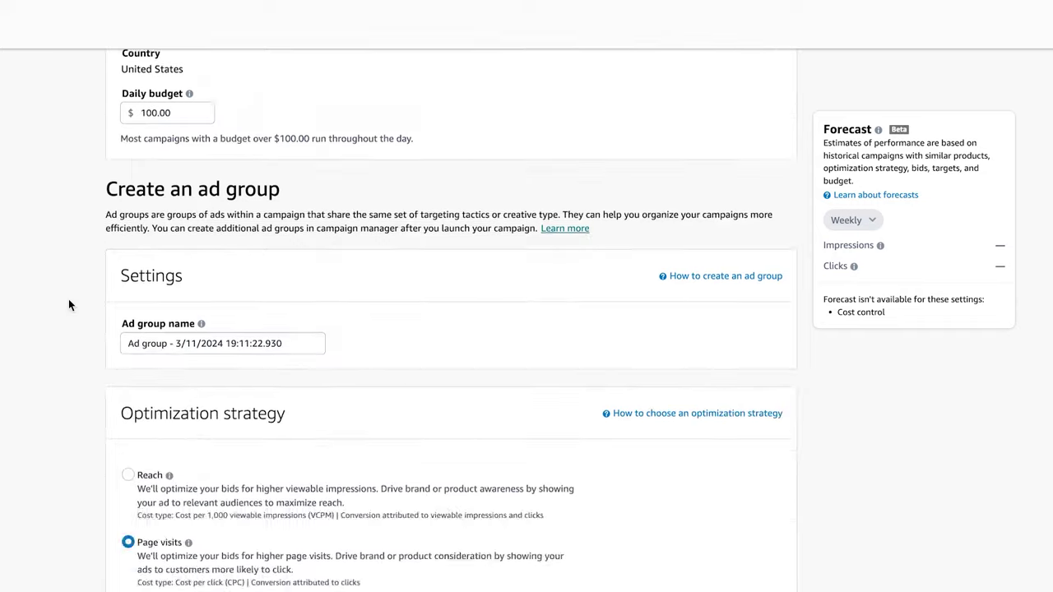
scroll(72, 316, down, 10)
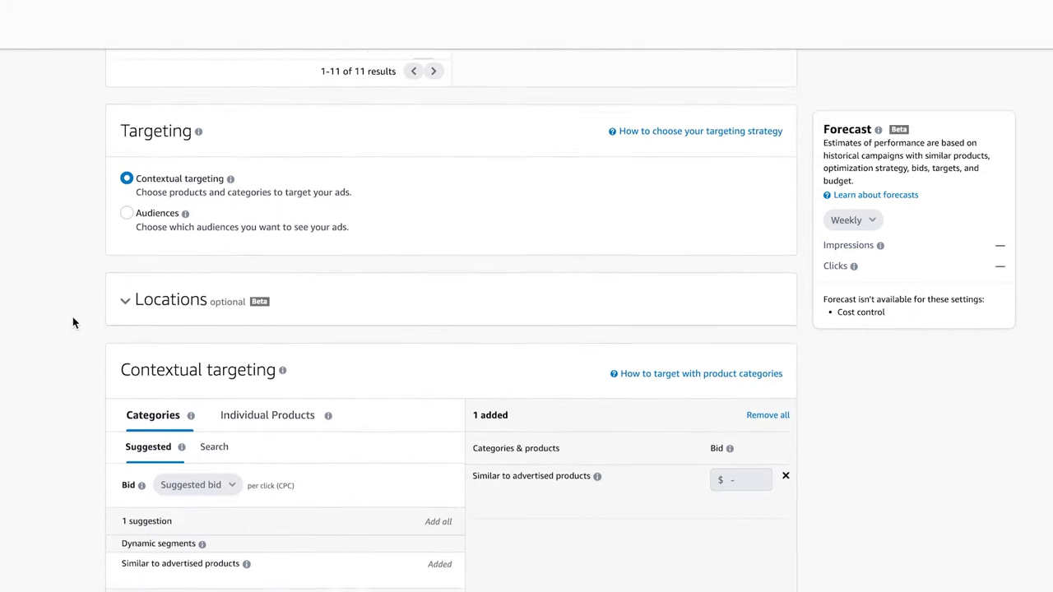
mouse_move(171, 283)
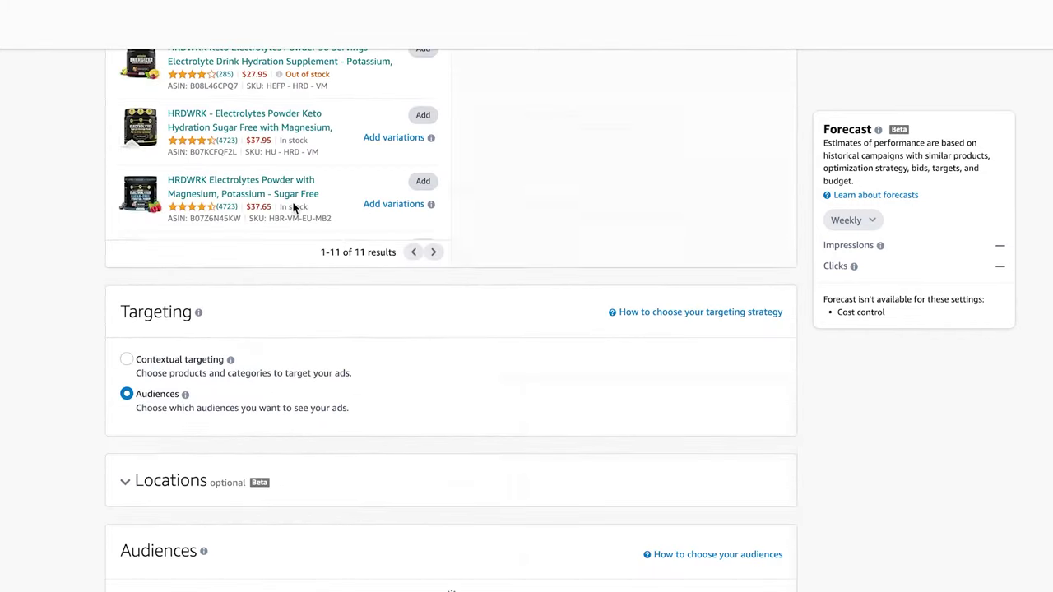
scroll(254, 282, down, 3)
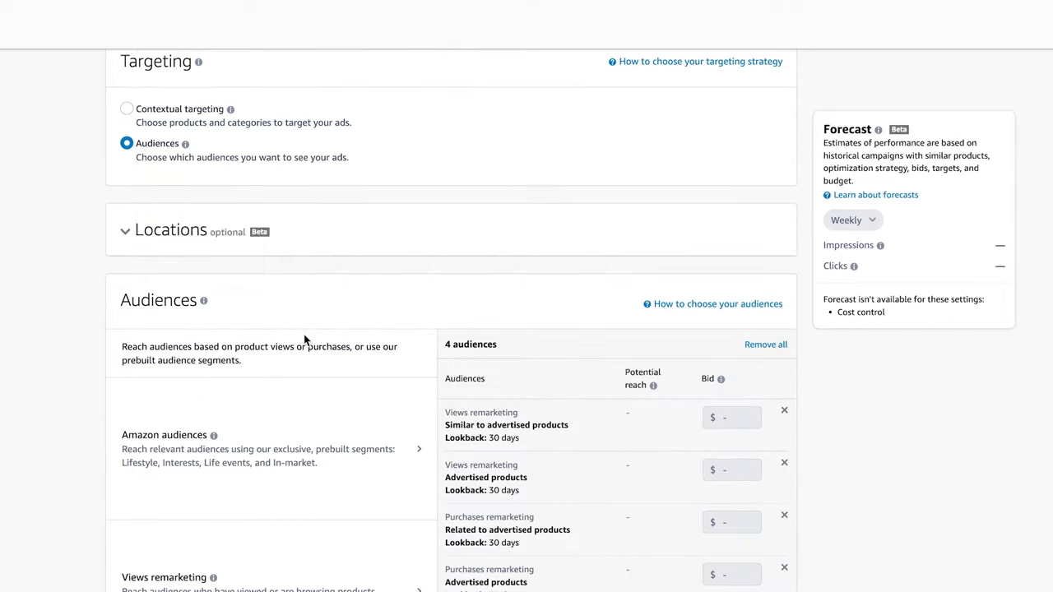
scroll(304, 333, up, 20)
scroll(226, 263, down, 1)
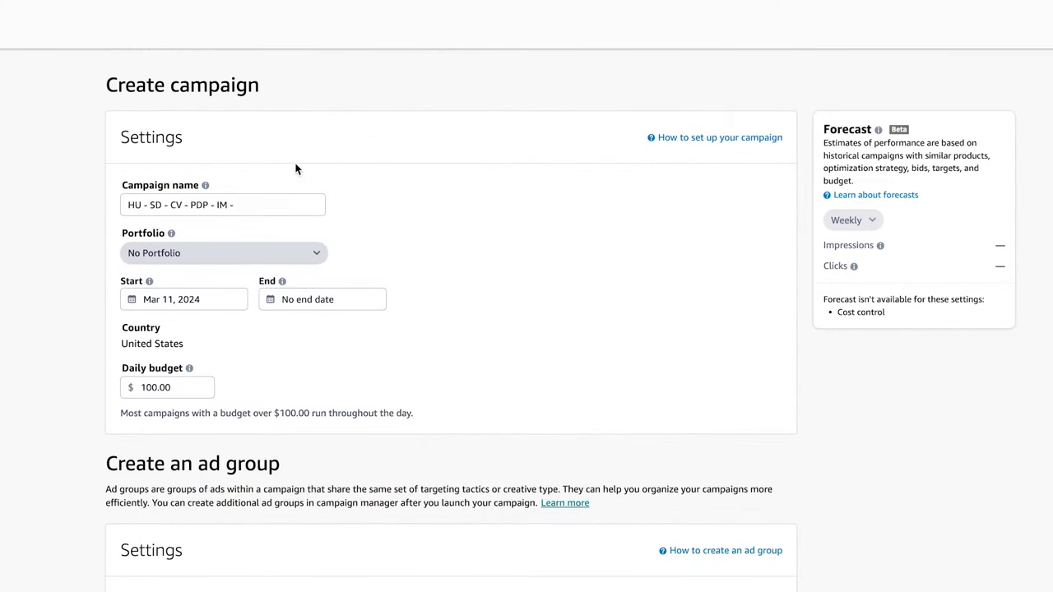
Step: Assign the campaign to the portfolio "4. Hydrolyte Unflavored" and review its start and end dates and daily budget
click(182, 253)
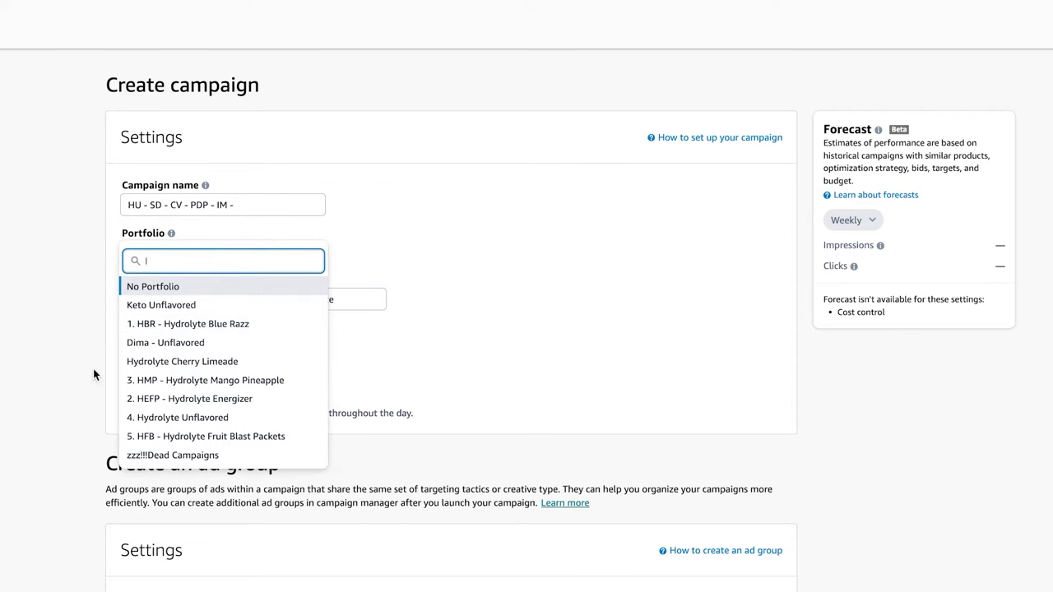
click(169, 418)
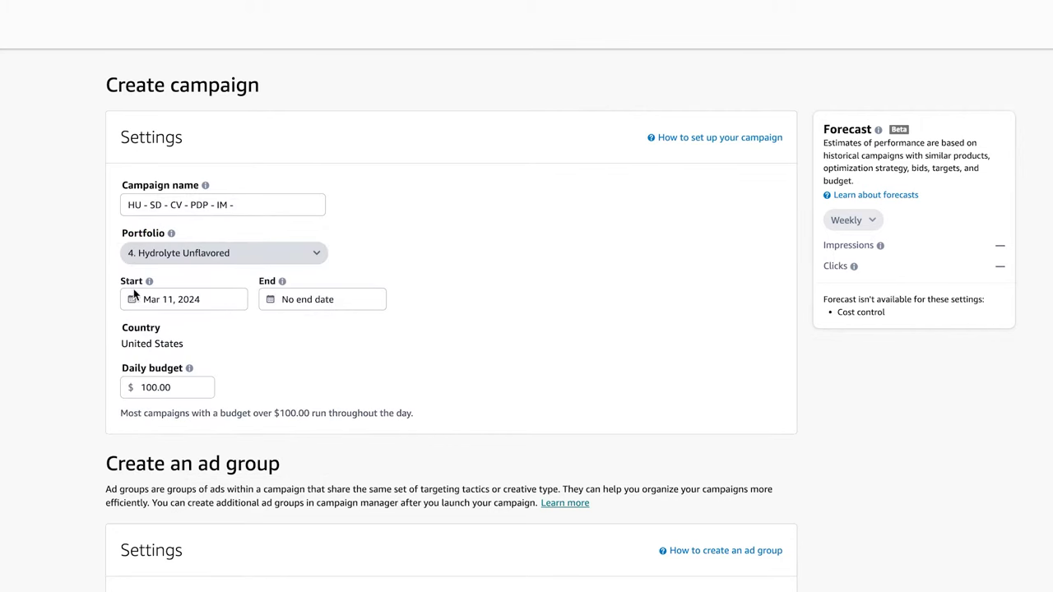
scroll(134, 301, down, 1)
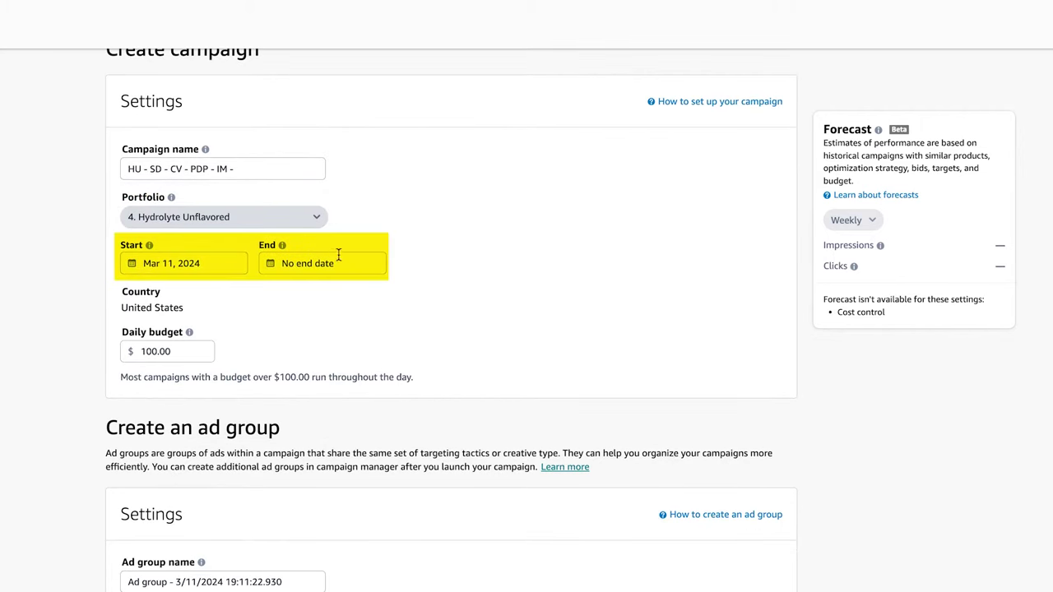
scroll(233, 322, down, 2)
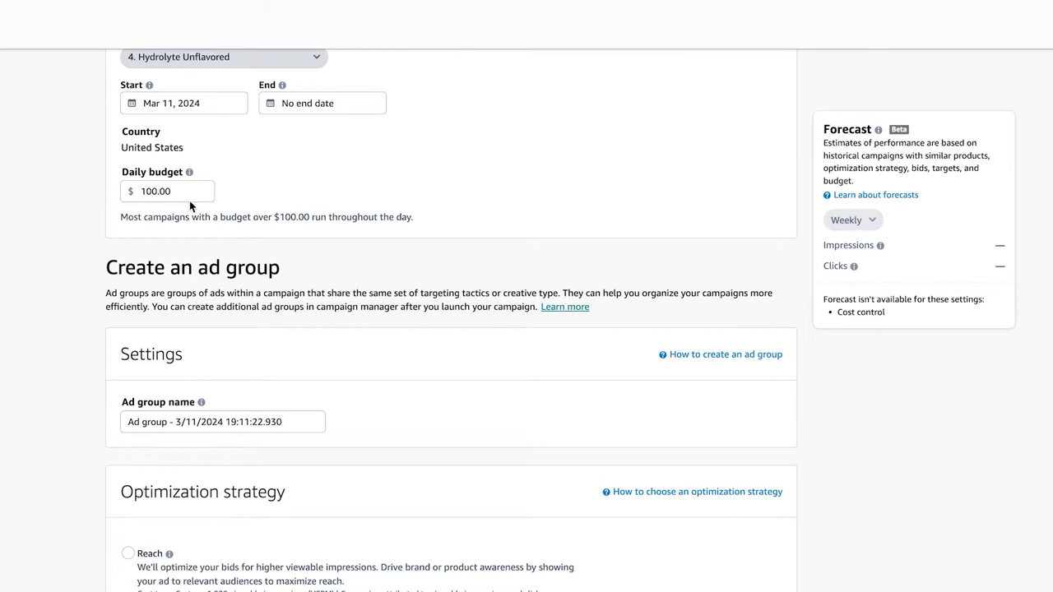
scroll(169, 243, down, 1)
Step: Copy the campaign name and use it as the ad group name, "HU - SD - CV - PDP - IM -"
scroll(177, 214, up, 4)
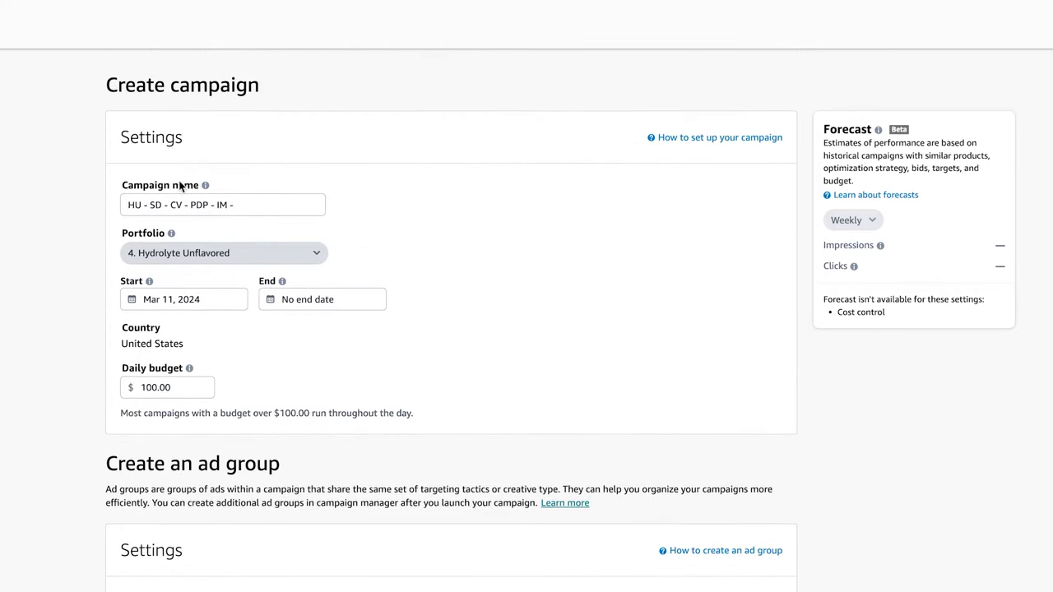
triple_click(174, 197)
key(ctrl+c)
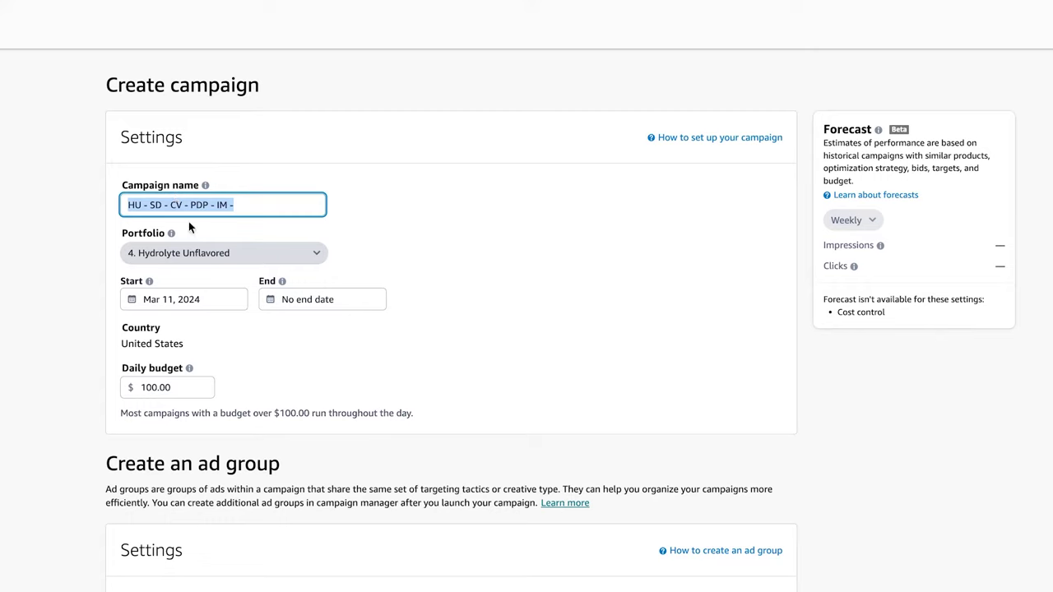
scroll(190, 230, down, 4)
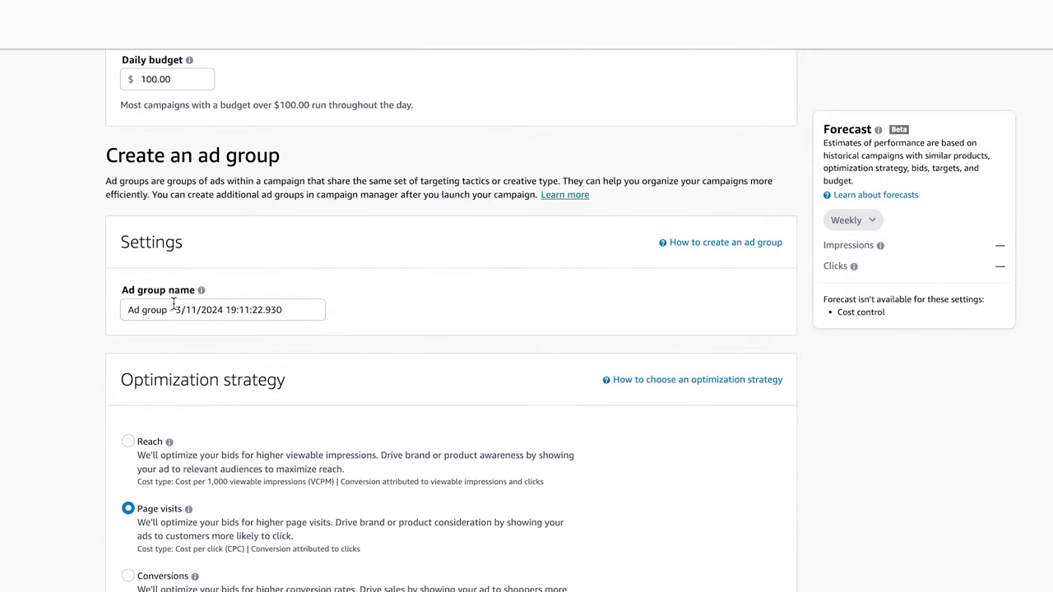
triple_click(174, 304)
key(ctrl+v)
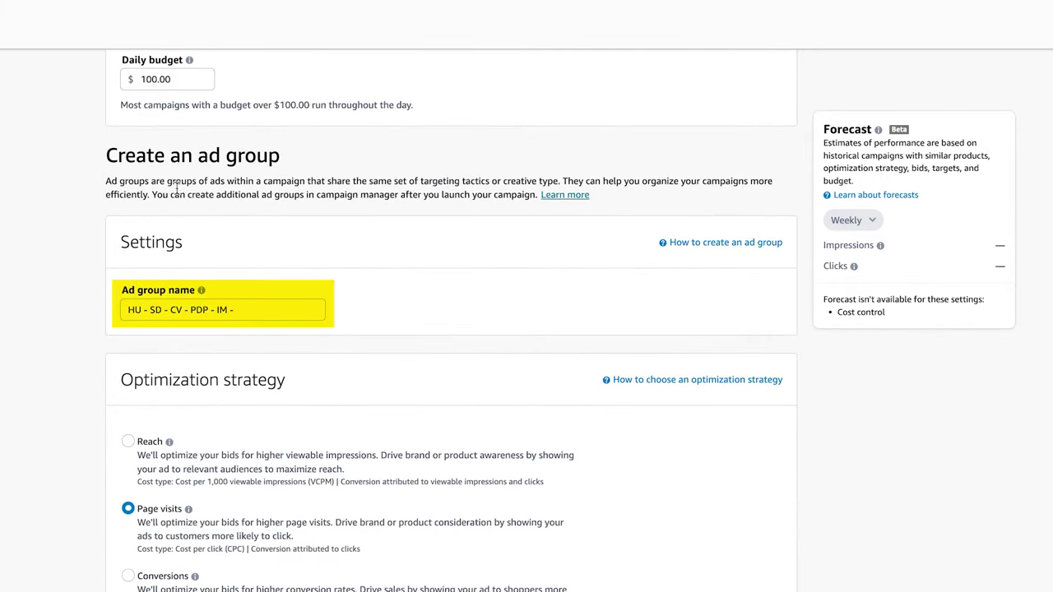
Step: Set the ad group's optimization strategy to Conversions and its ad format to Video
scroll(185, 221, down, 2)
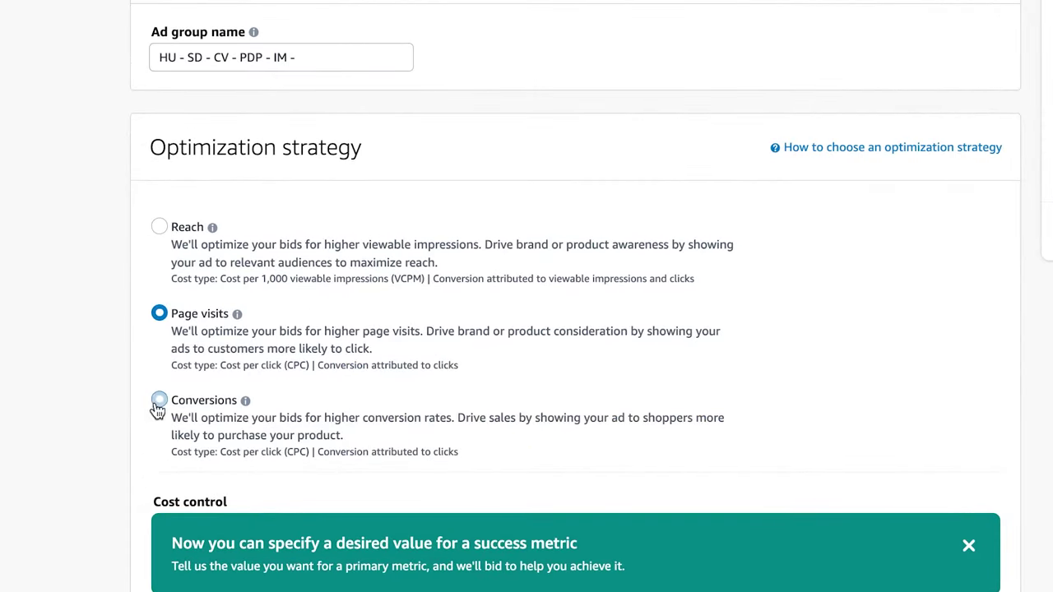
click(157, 403)
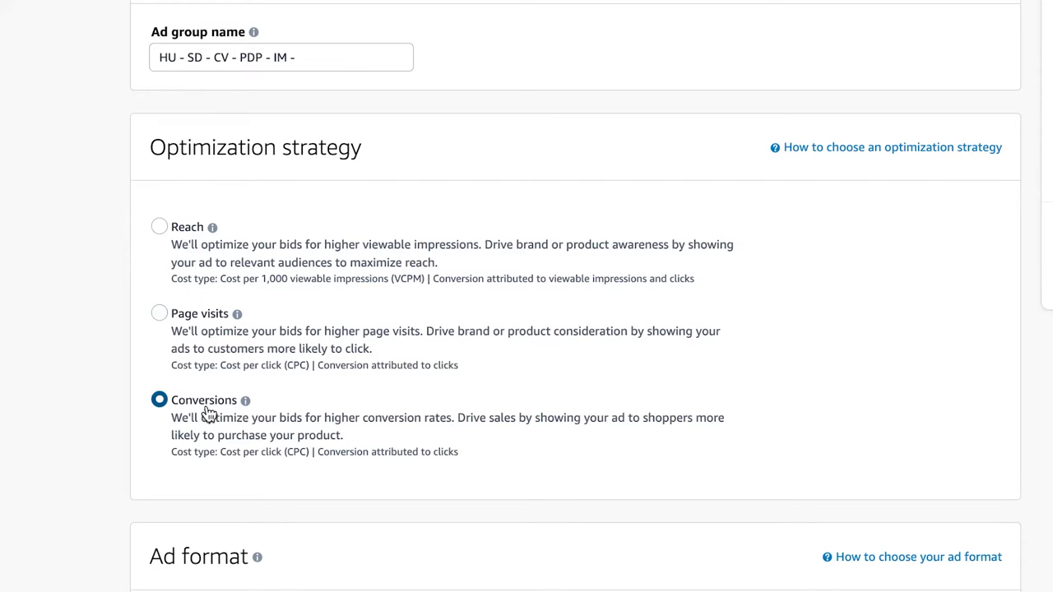
scroll(100, 414, down, 3)
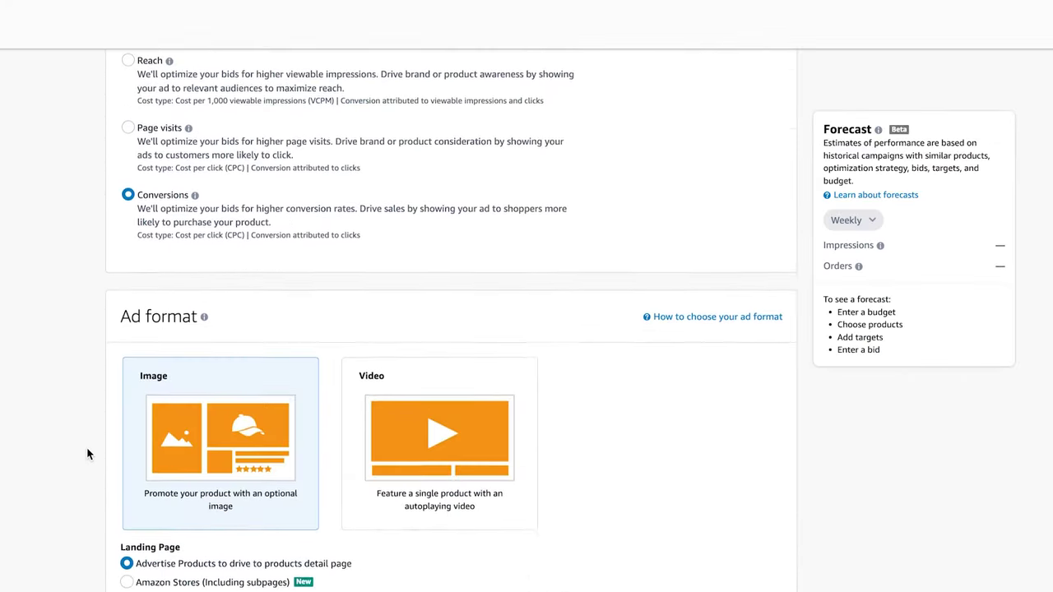
scroll(88, 454, down, 2)
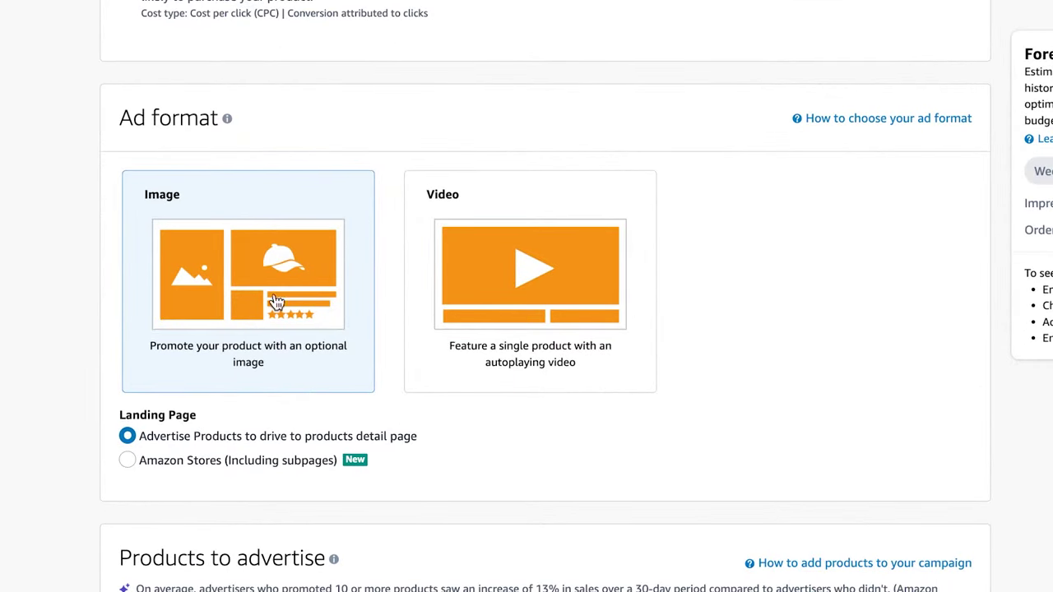
click(446, 282)
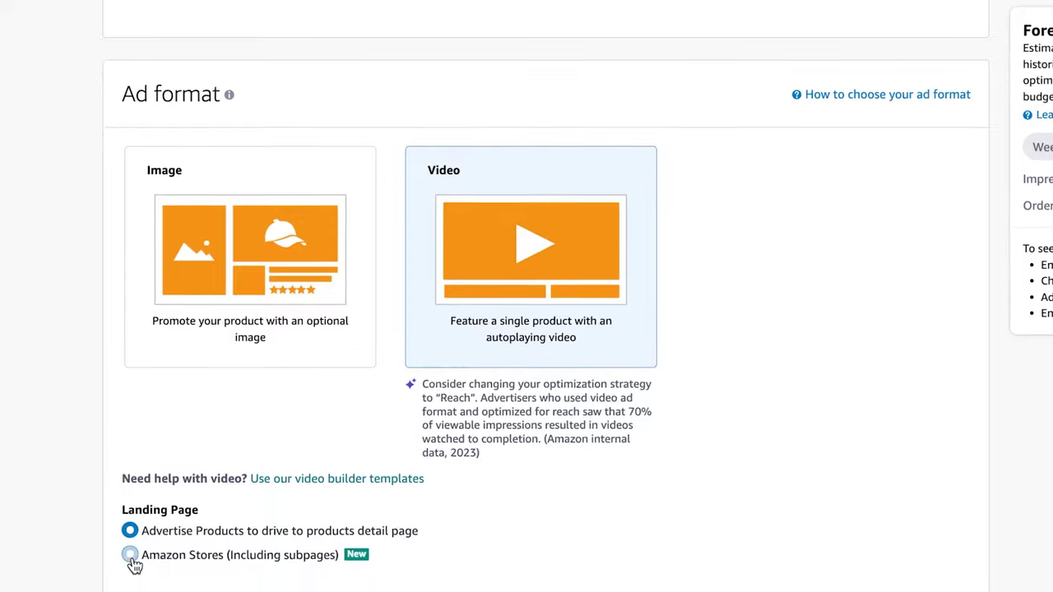
Step: Try Amazon Stores as the landing page and switch back to advertising products that lead to their detail page
click(131, 556)
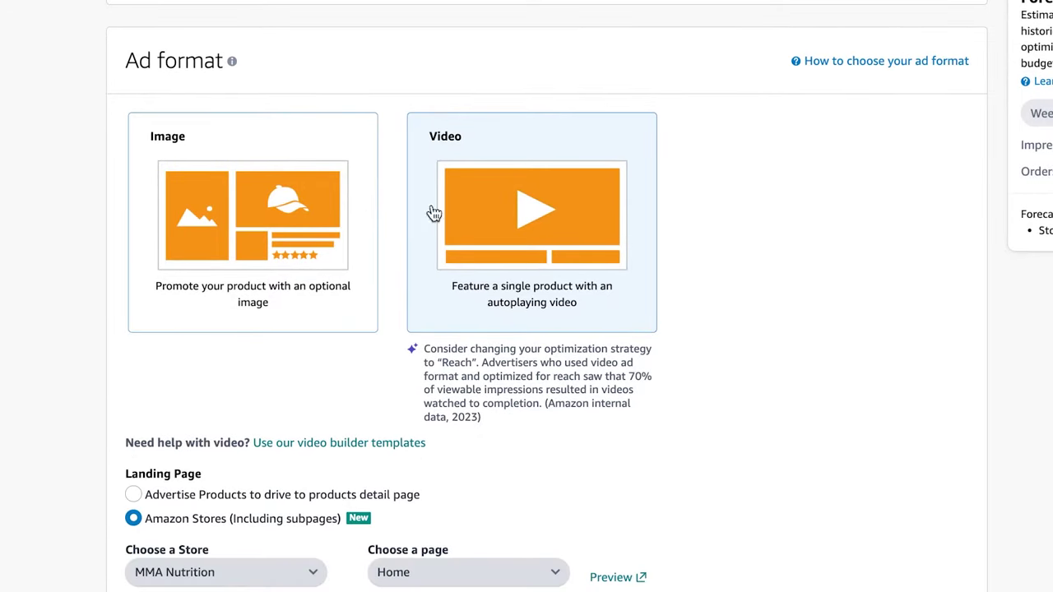
scroll(396, 411, down, 1)
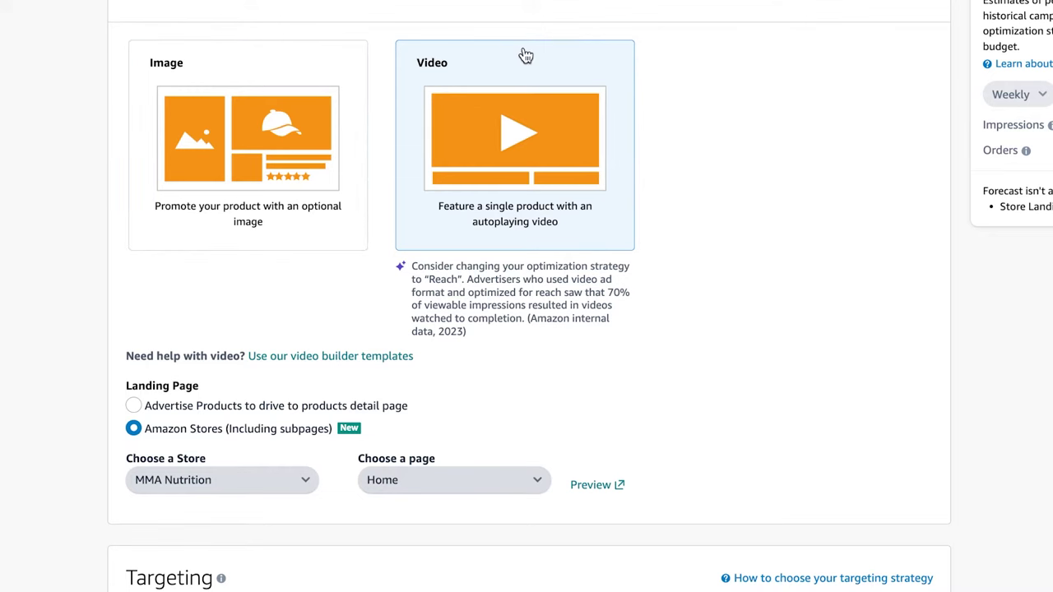
scroll(456, 329, down, 1)
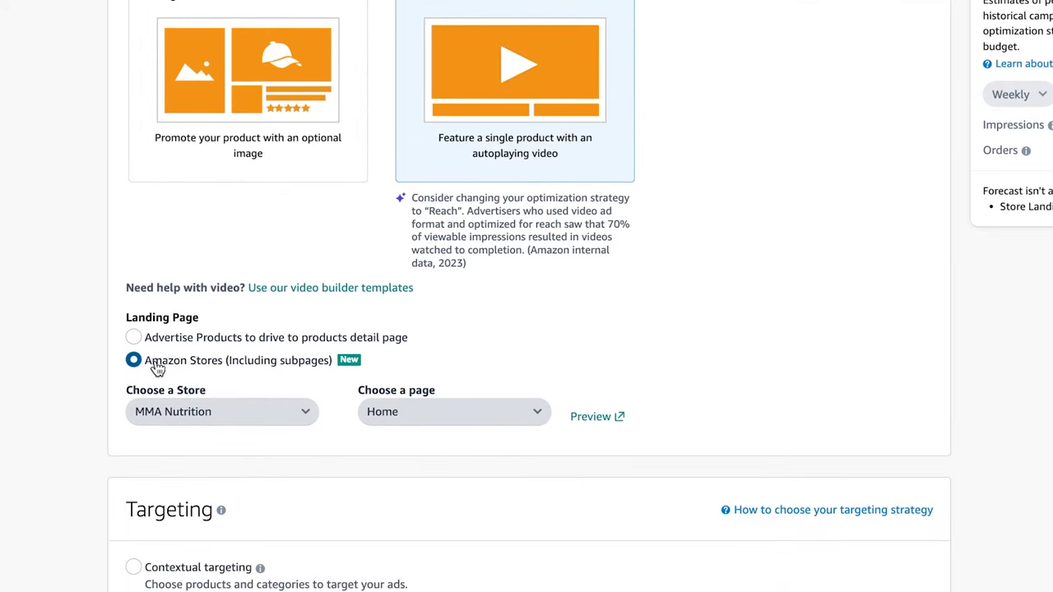
click(133, 338)
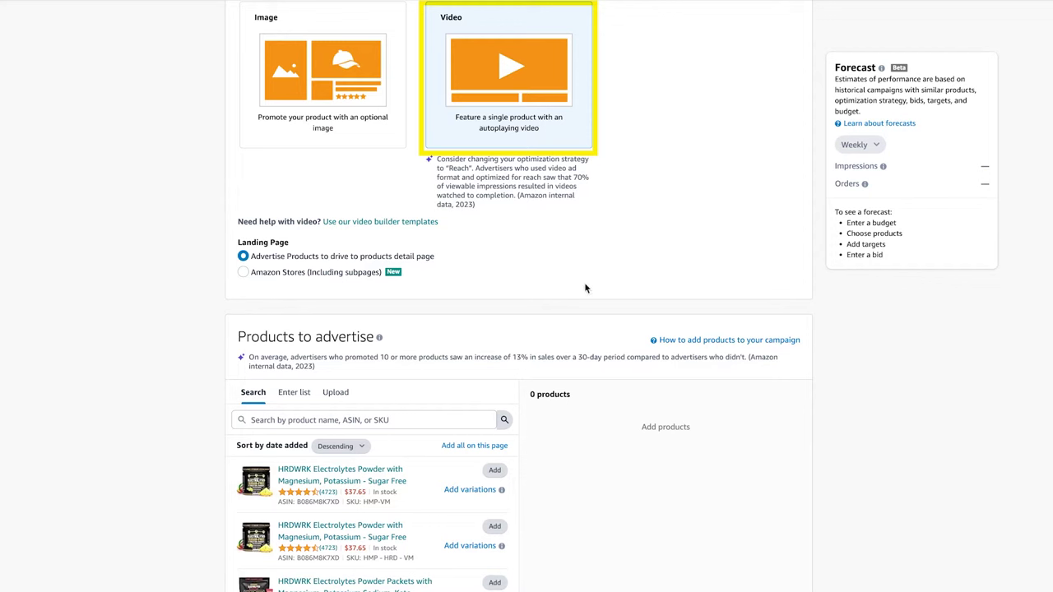
Step: Set the landing page to Amazon Stores with the MMA Nutrition Home page, and choose Contextual targeting
click(243, 272)
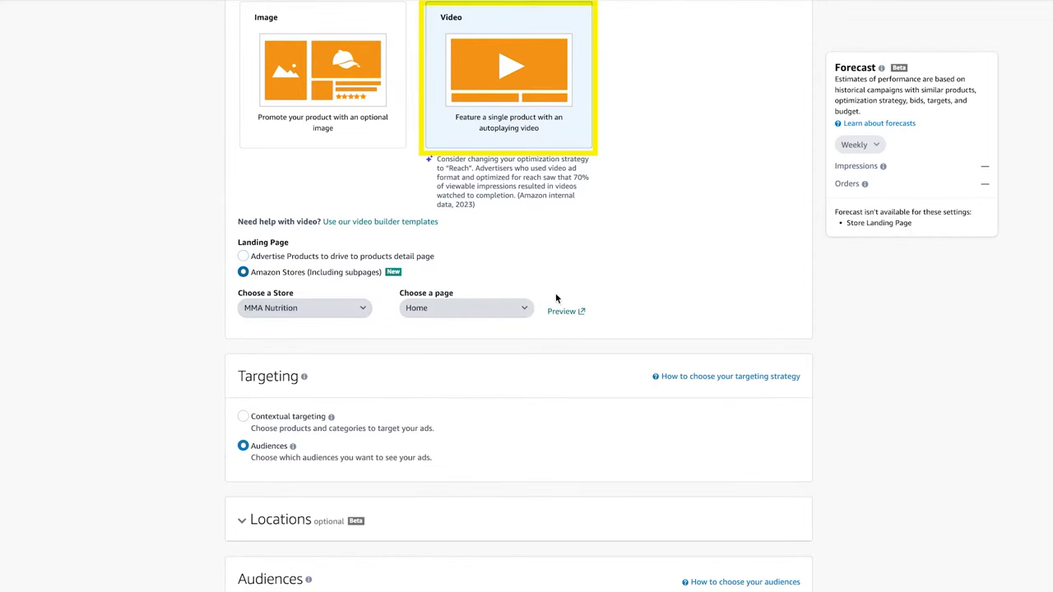
click(448, 308)
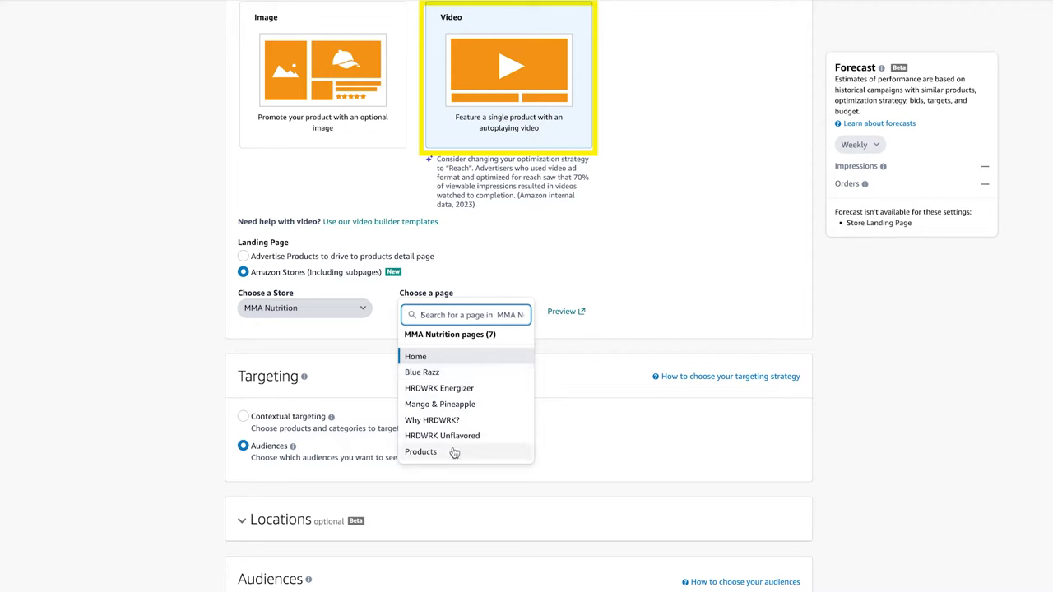
click(618, 430)
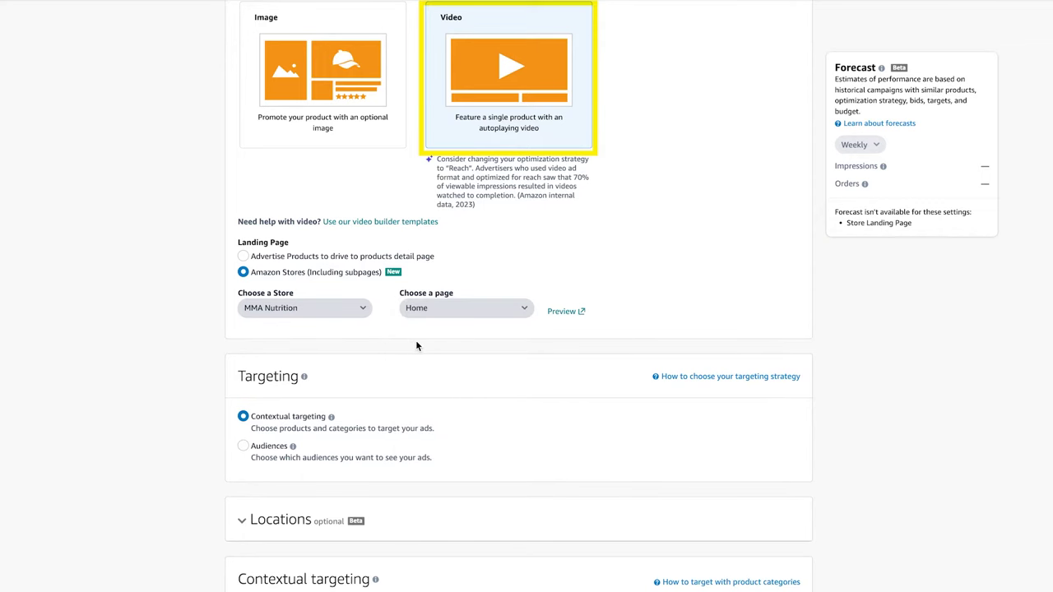
Step: Search the contextual targeting categories for "electrolytes" and look through the matches
scroll(416, 344, down, 3)
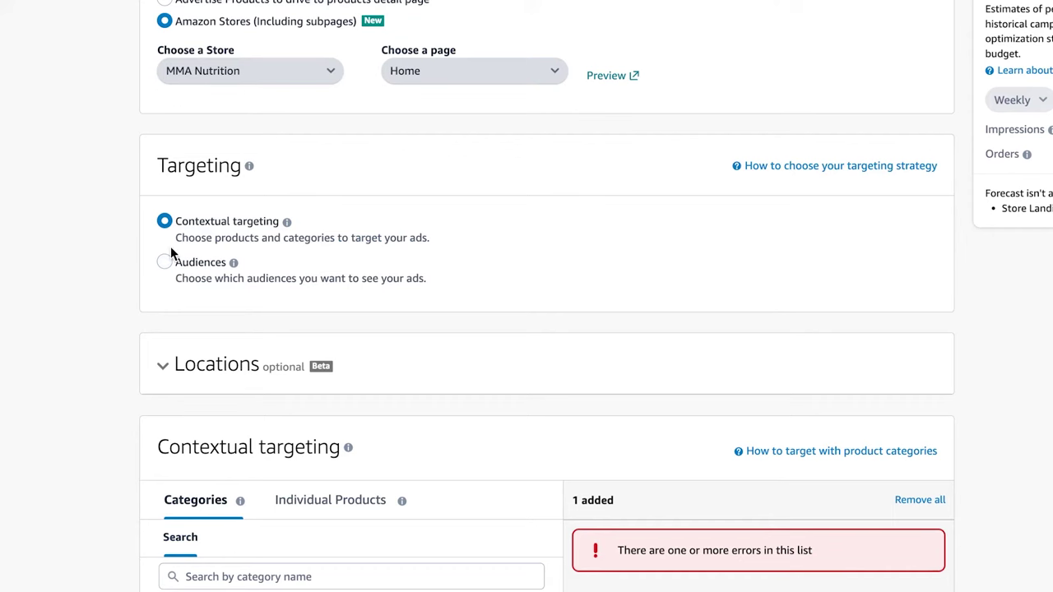
scroll(122, 417, down, 3)
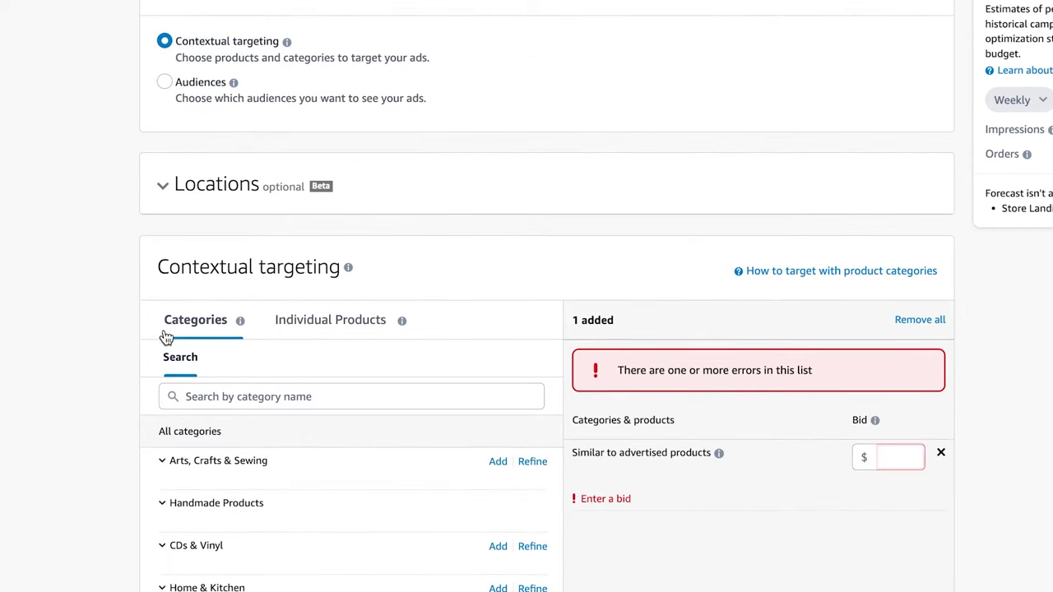
scroll(164, 336, up, 2)
scroll(250, 298, down, 3)
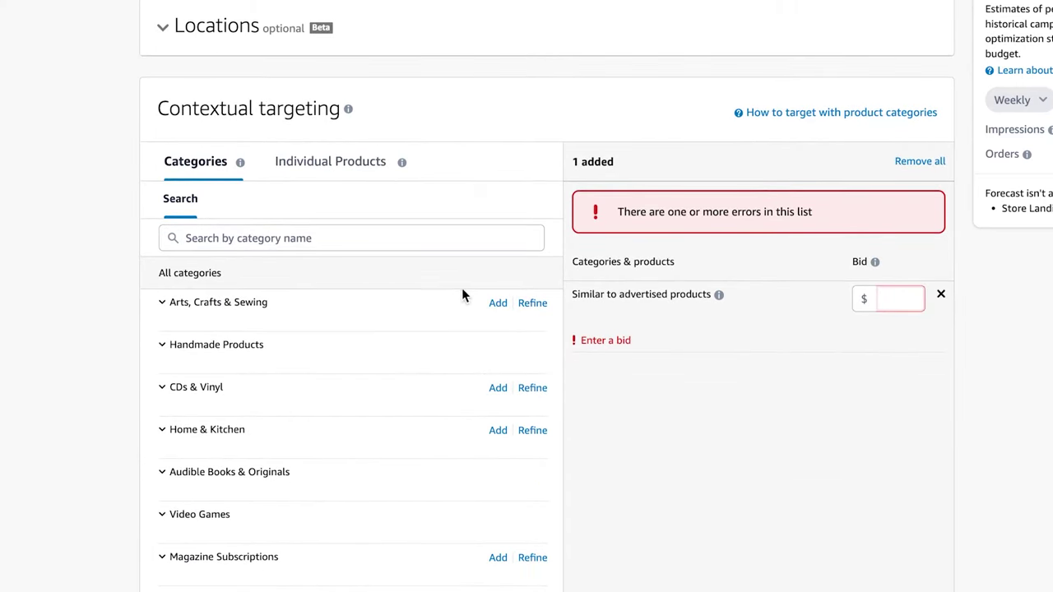
click(234, 238)
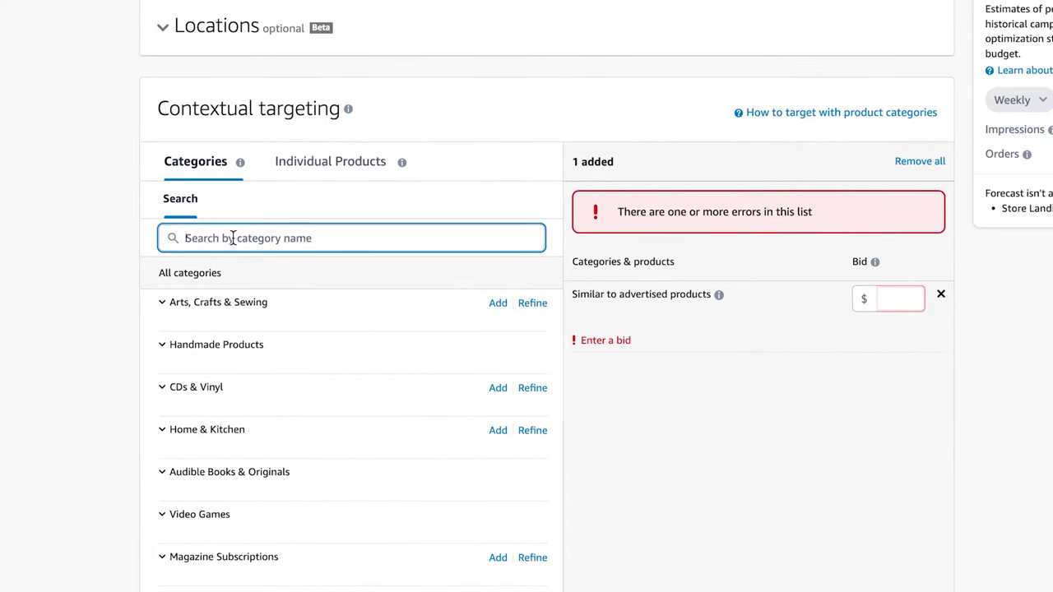
text(electrolytes)
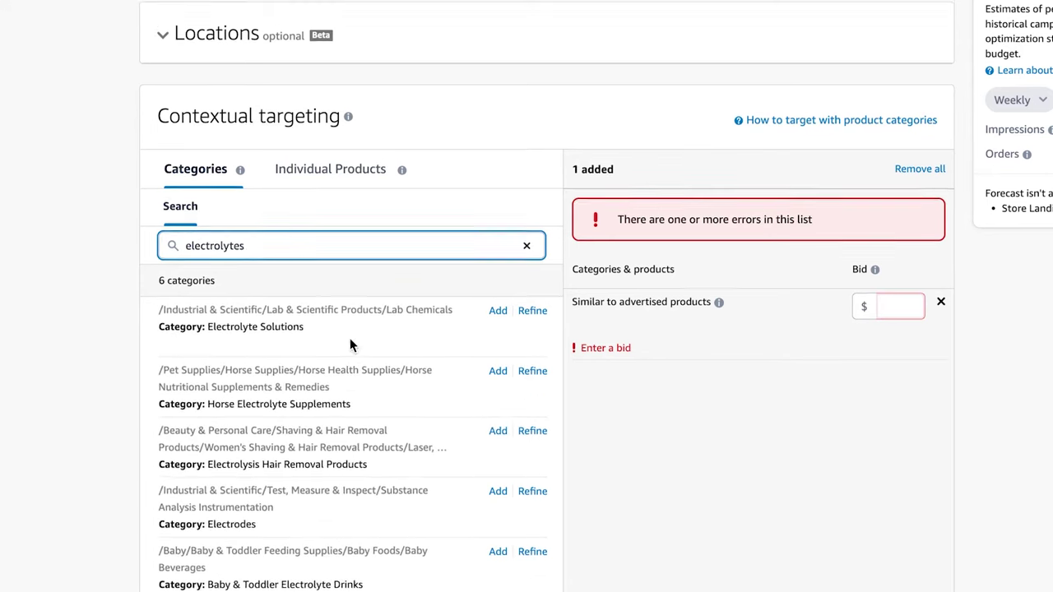
scroll(349, 339, down, 2)
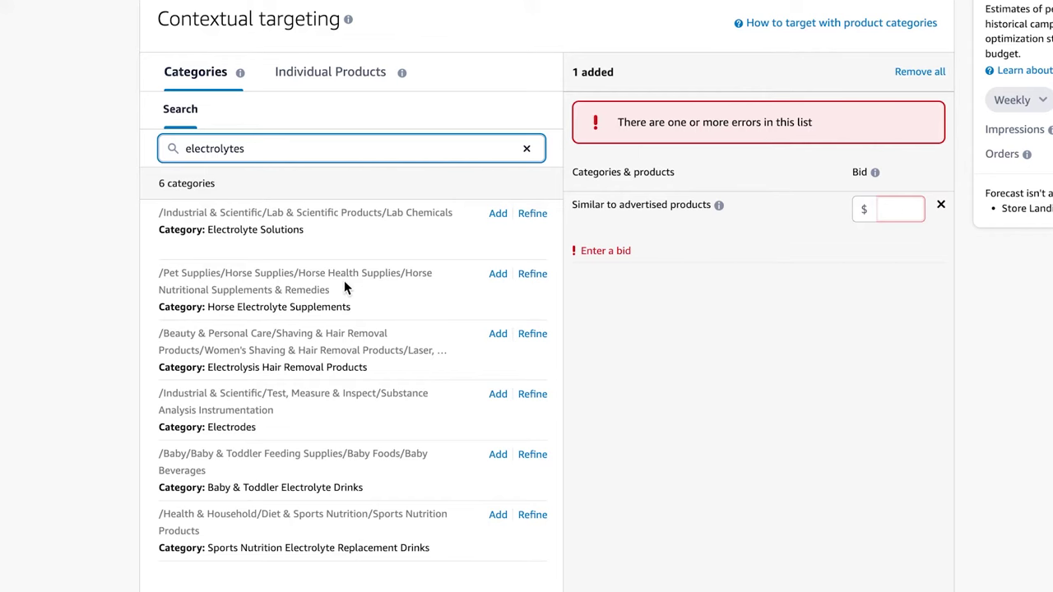
scroll(366, 290, down, 1)
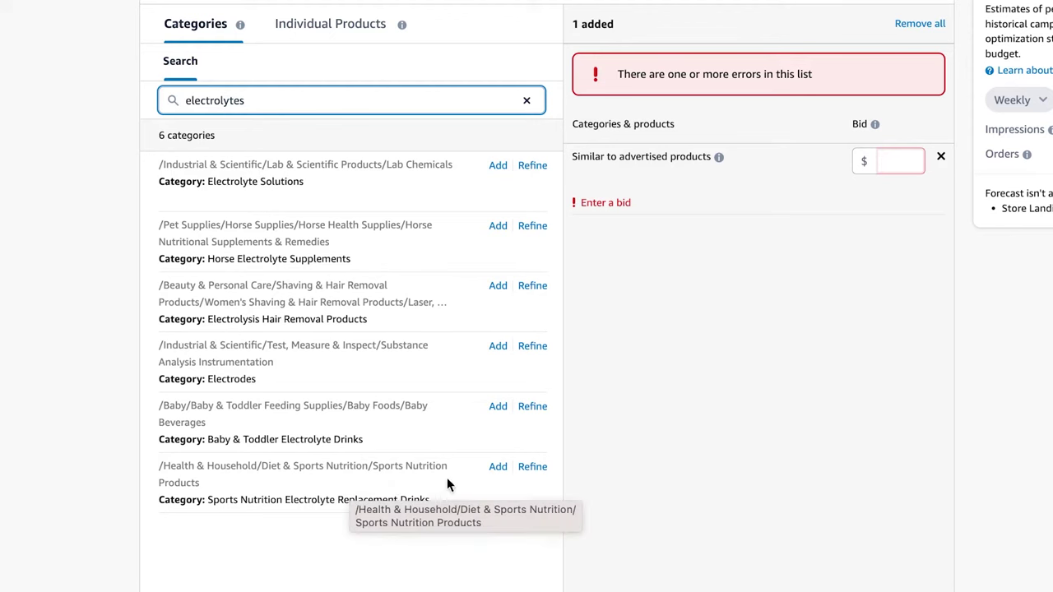
Step: Add the Sports Nutrition Electrolyte Replacement Drinks category as a target, refined to a $33 minimum price and a 0–3 star rating
click(531, 471)
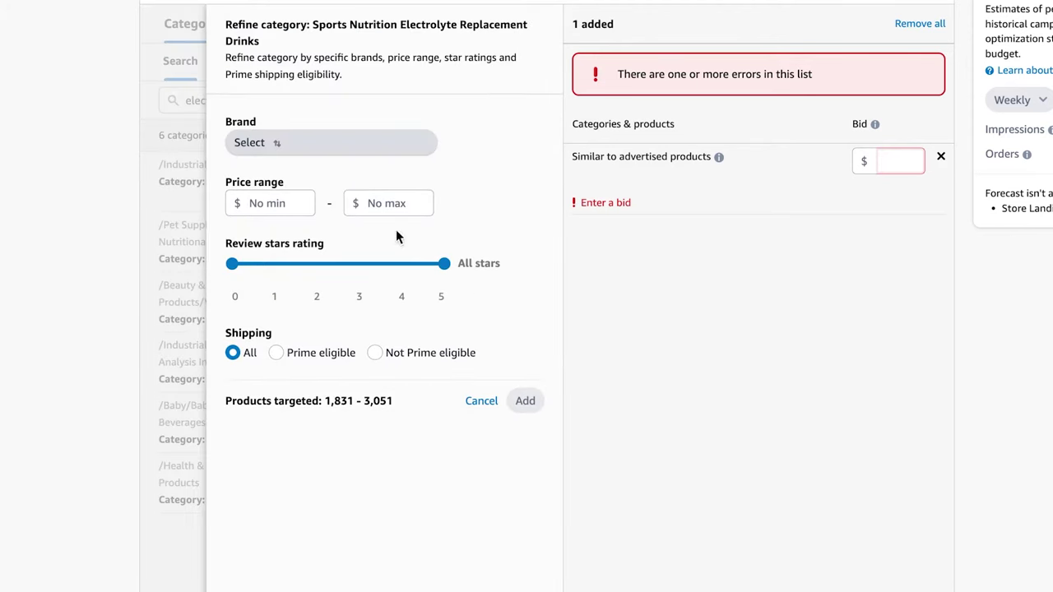
click(284, 203)
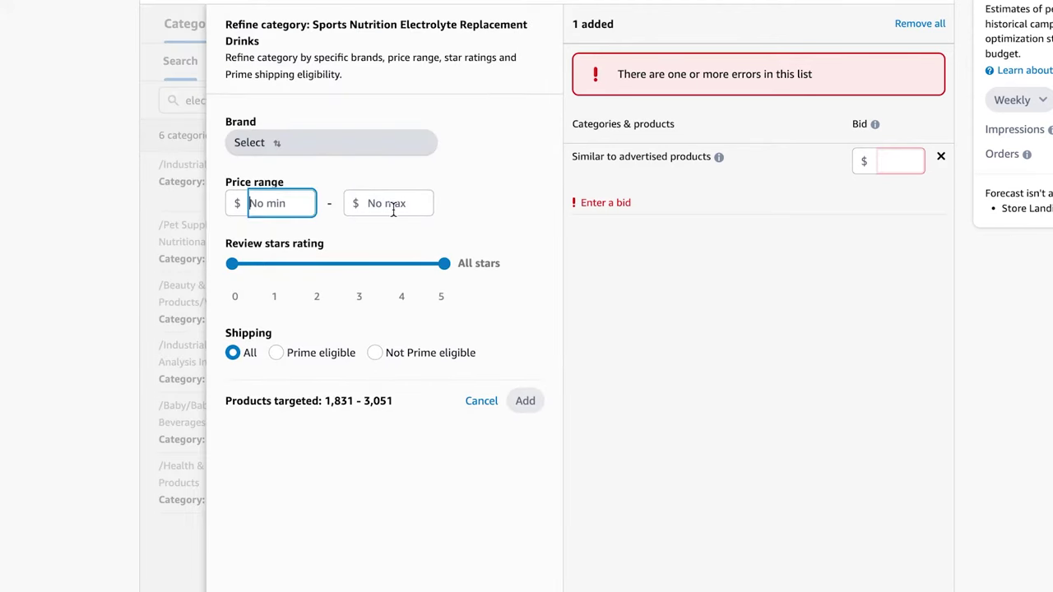
text(33)
drag(444, 263, 355, 265)
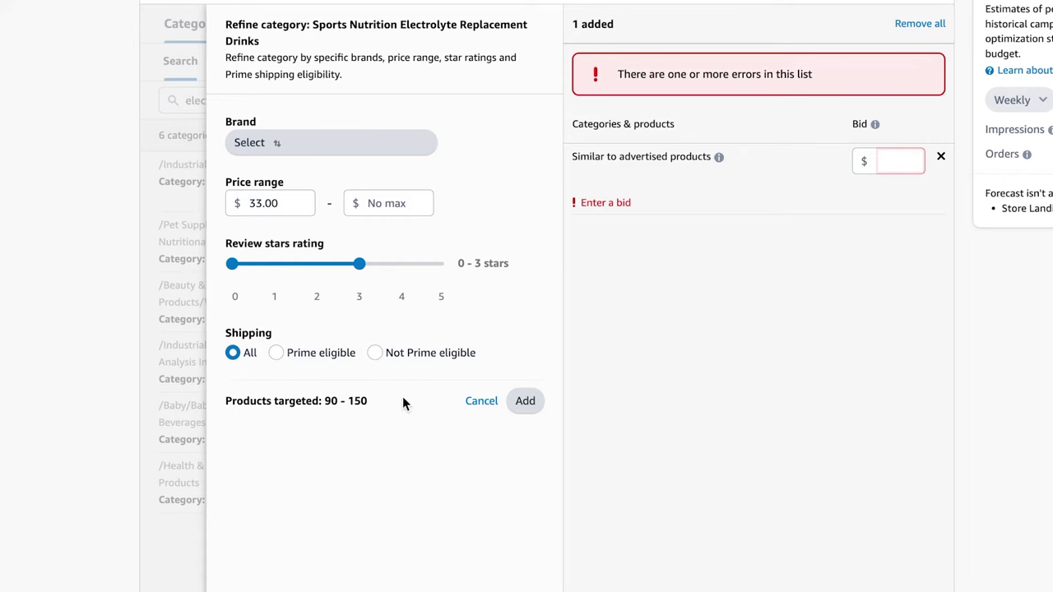
click(524, 403)
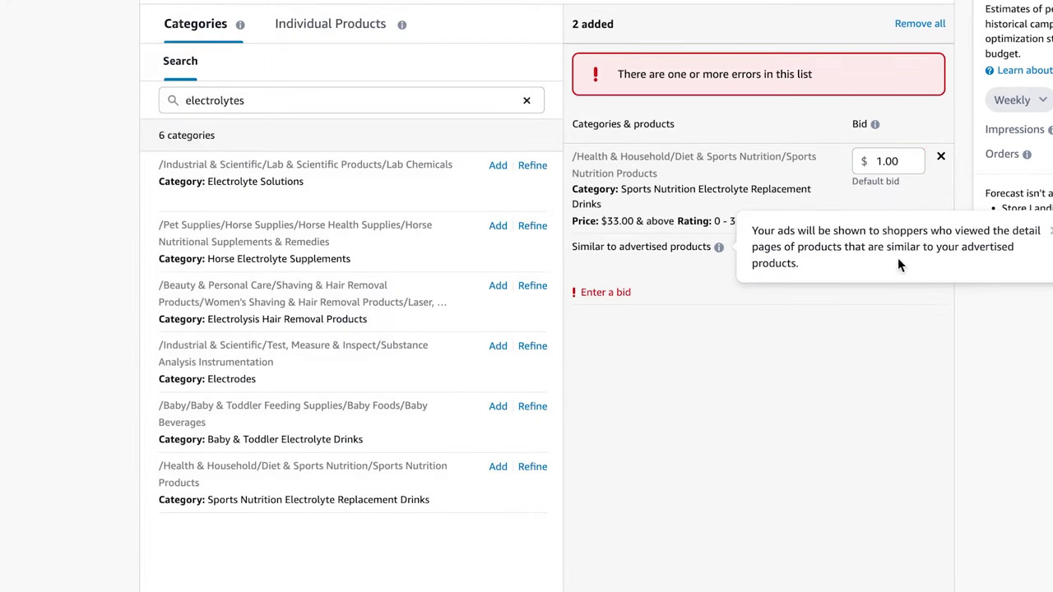
Step: Remove the "Similar to advertised products" target and check the remaining category's bid without changing it
click(940, 249)
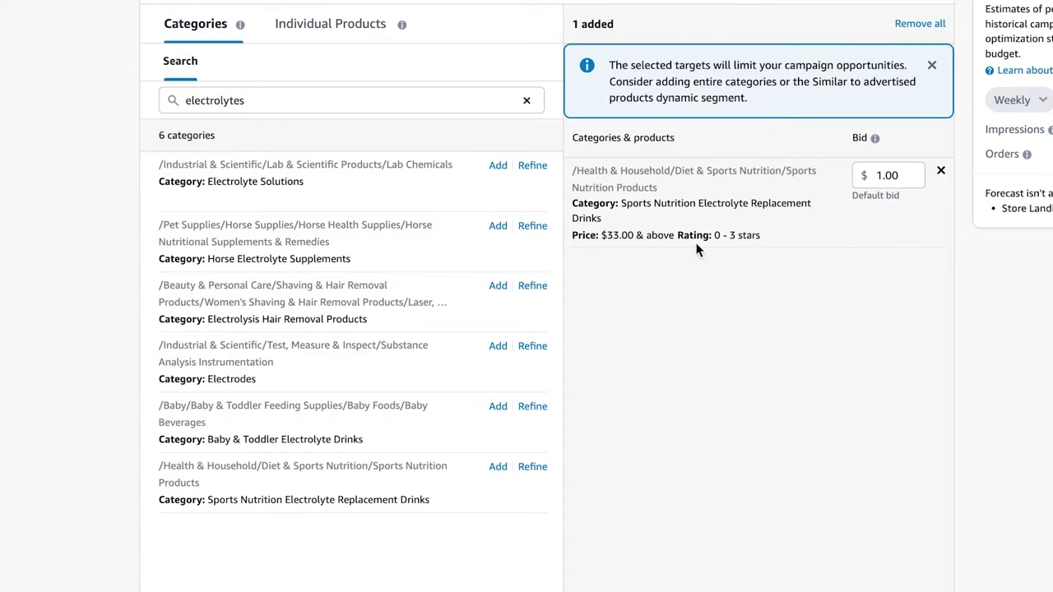
click(895, 178)
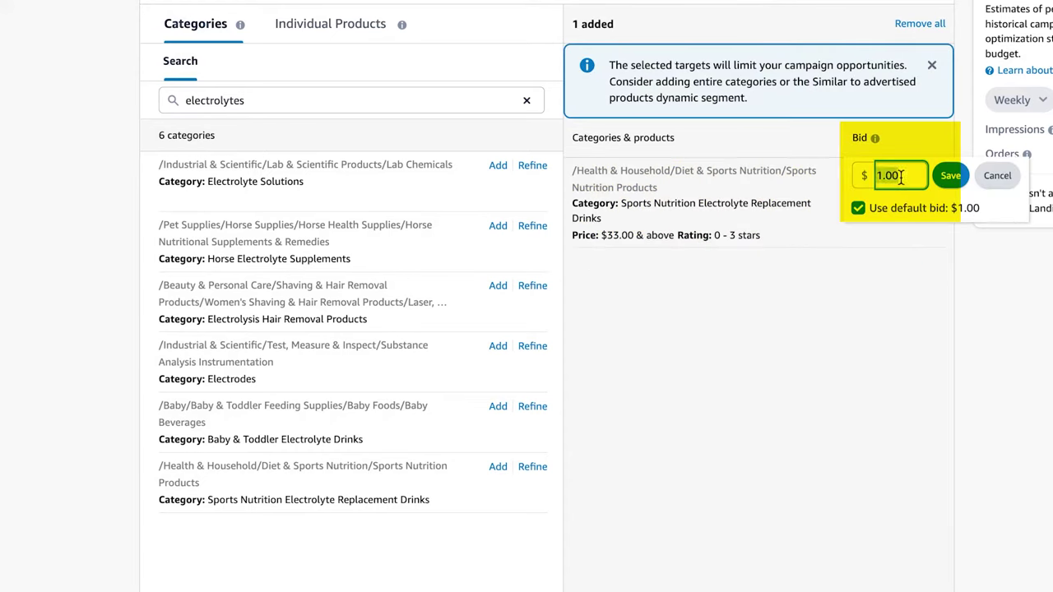
click(864, 259)
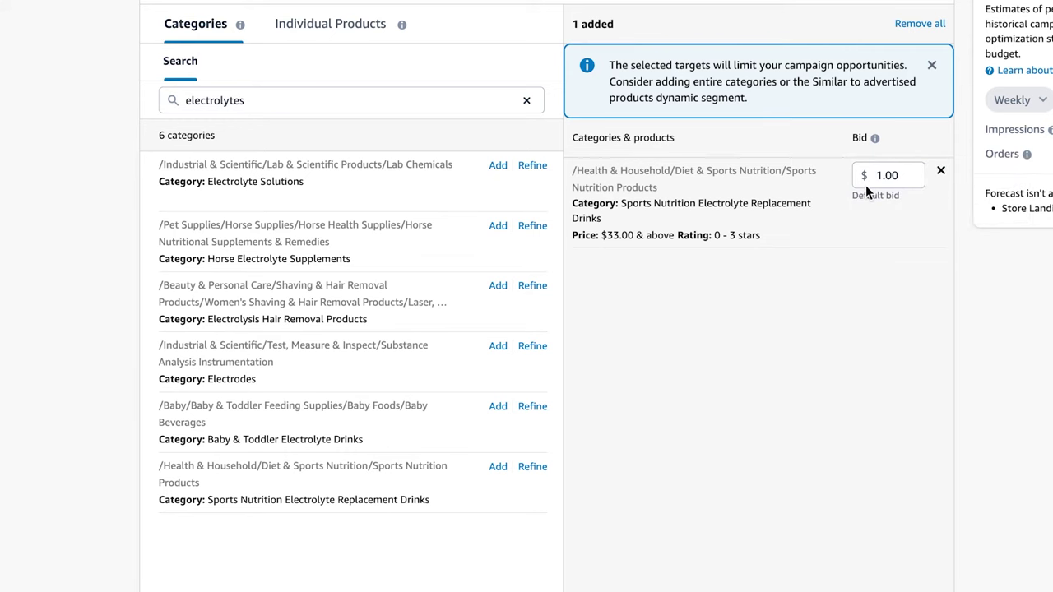
Step: Open the ASIN list entry for targeting individual products
scroll(435, 160, up, 2)
click(294, 184)
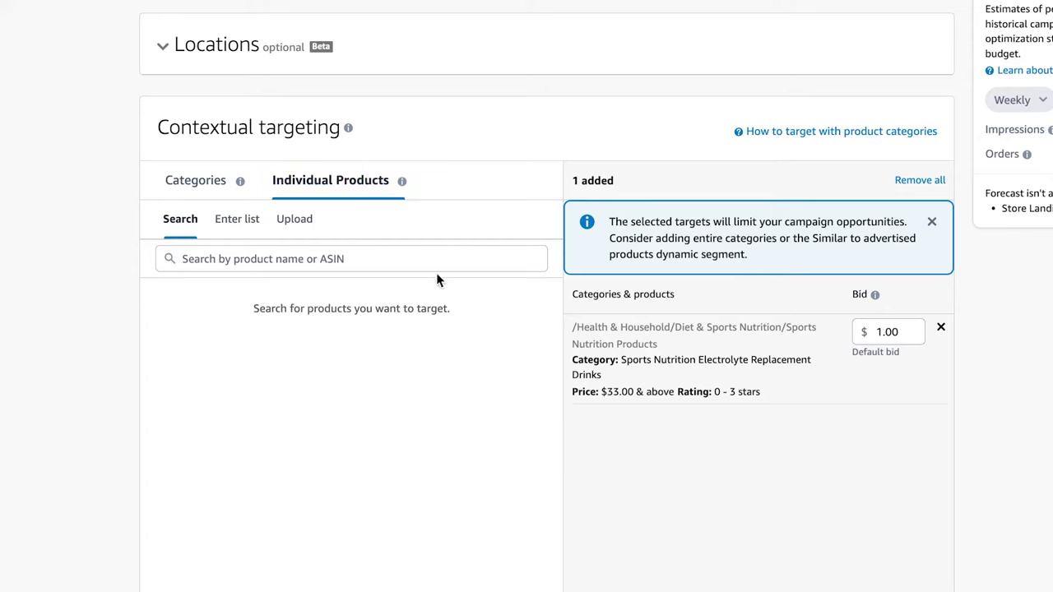
click(231, 223)
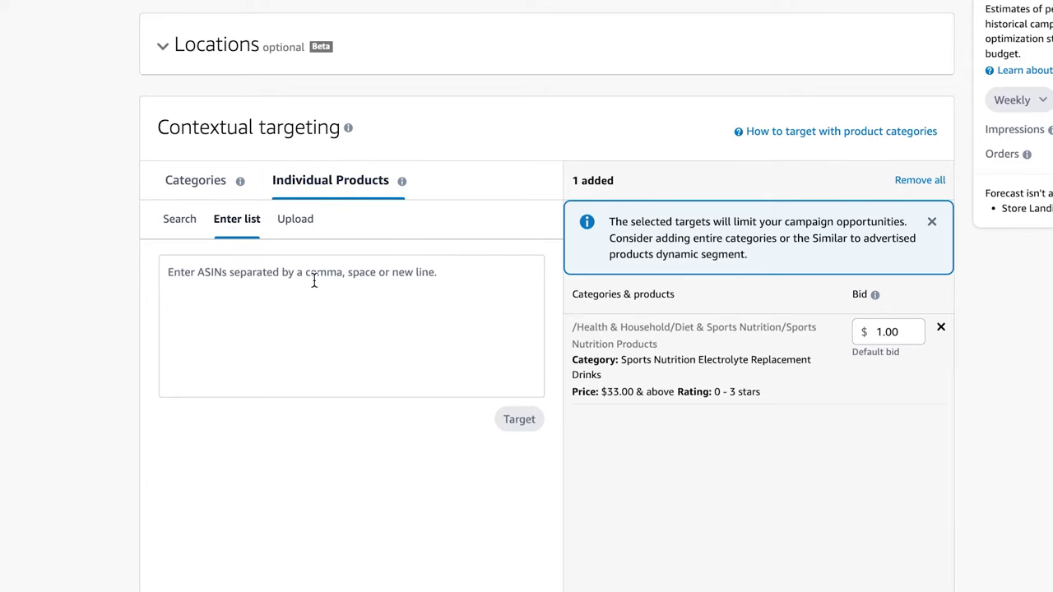
scroll(334, 289, up, 2)
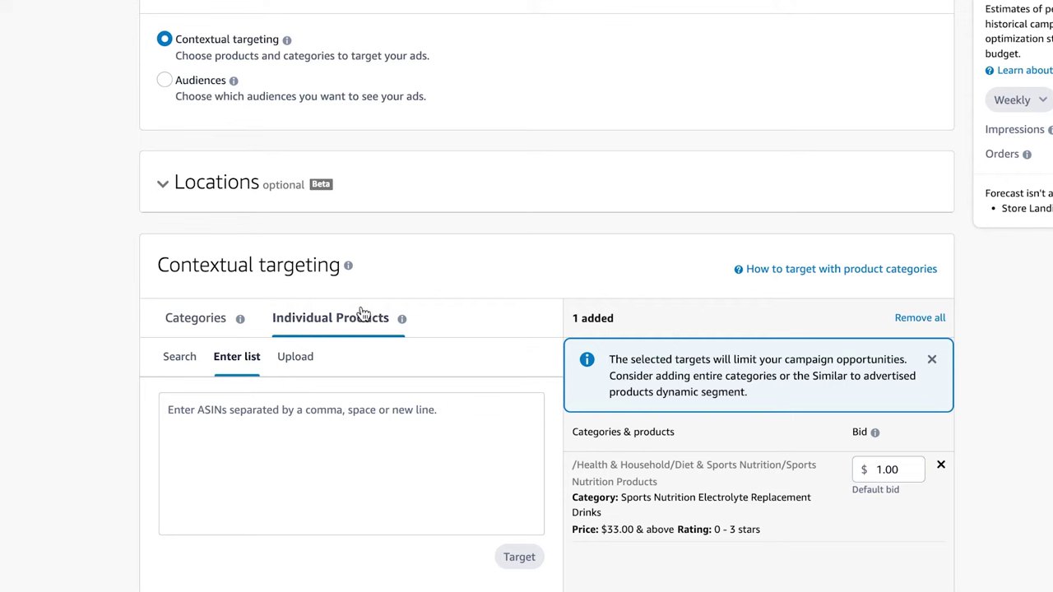
click(291, 422)
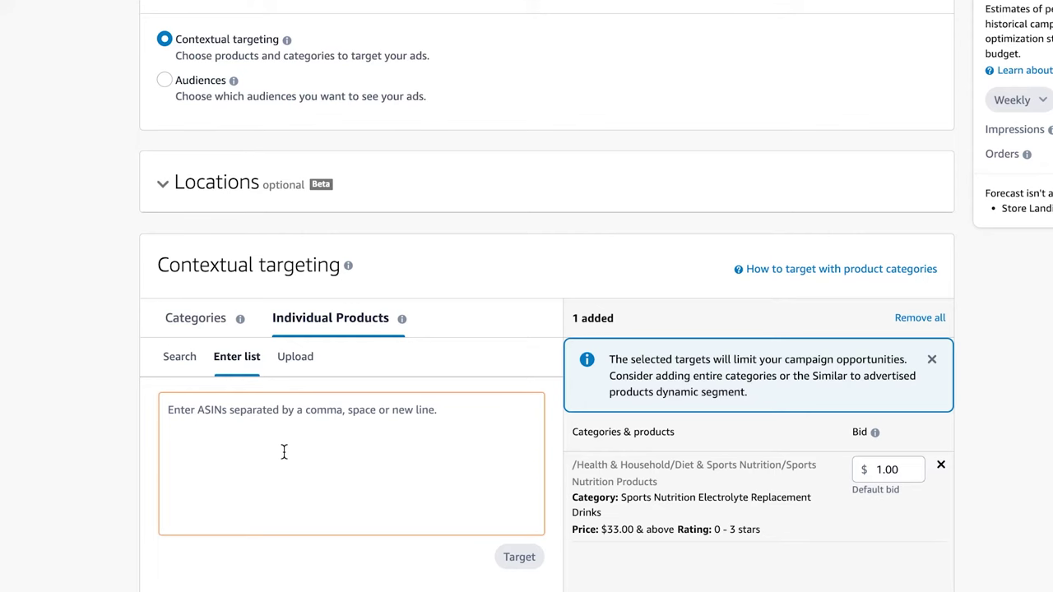
Step: Switch the targeting to Audiences and review the optional Locations settings, leaving them empty
scroll(284, 452, up, 1)
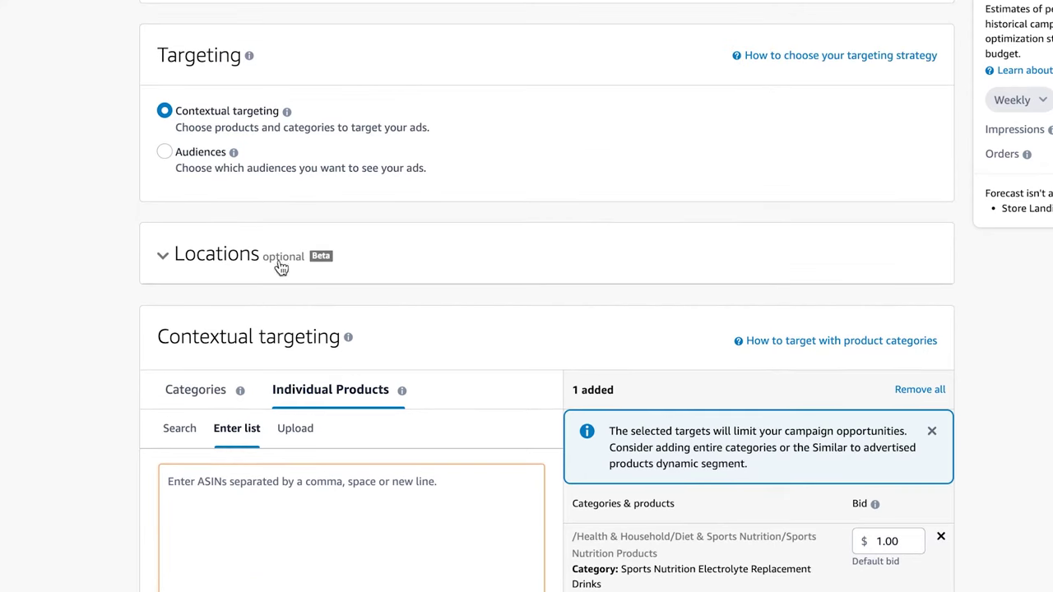
click(165, 151)
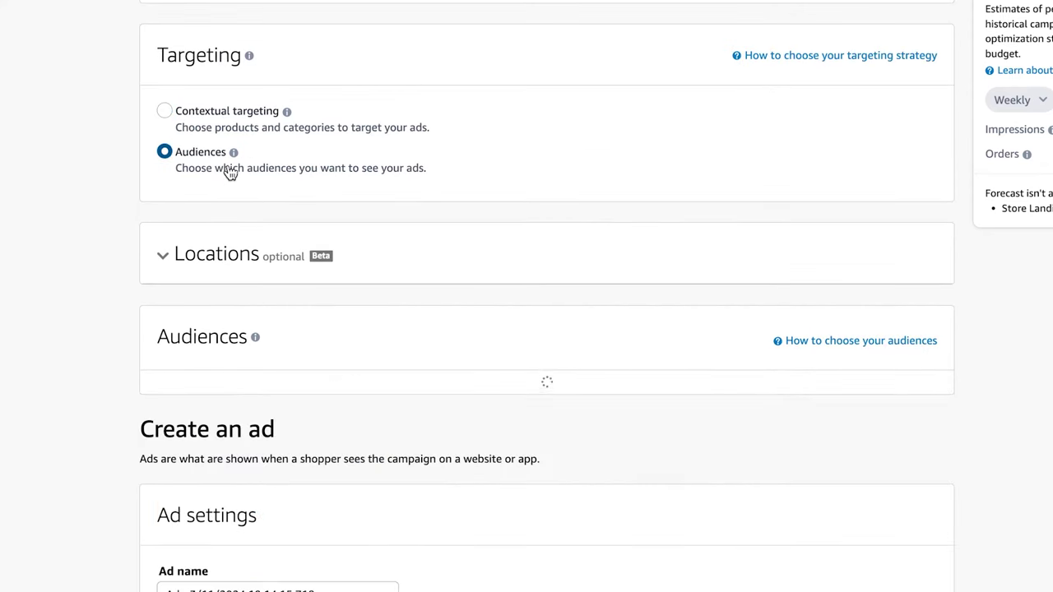
click(163, 260)
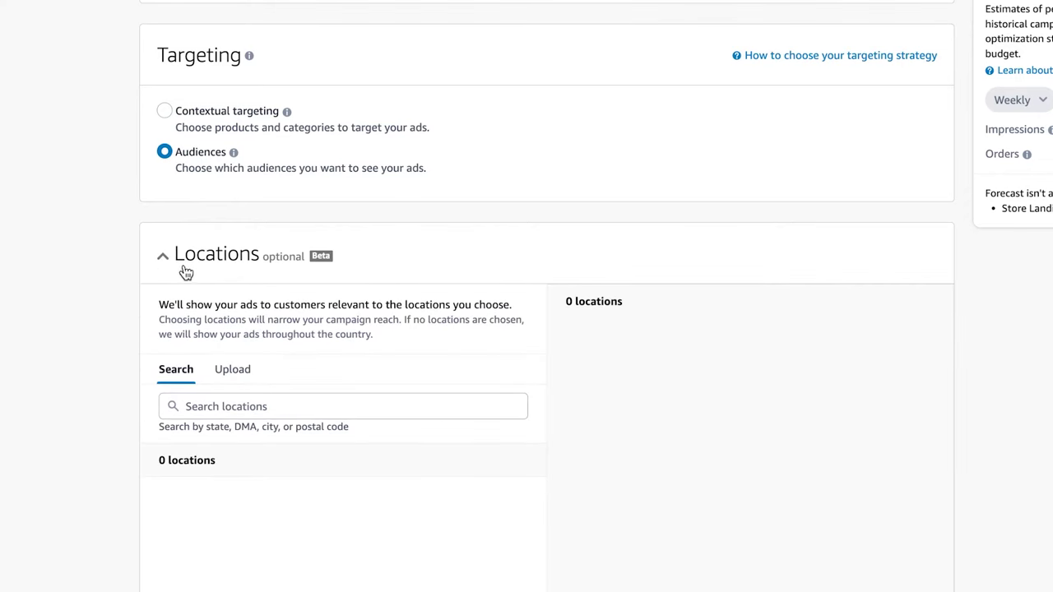
scroll(185, 273, down, 2)
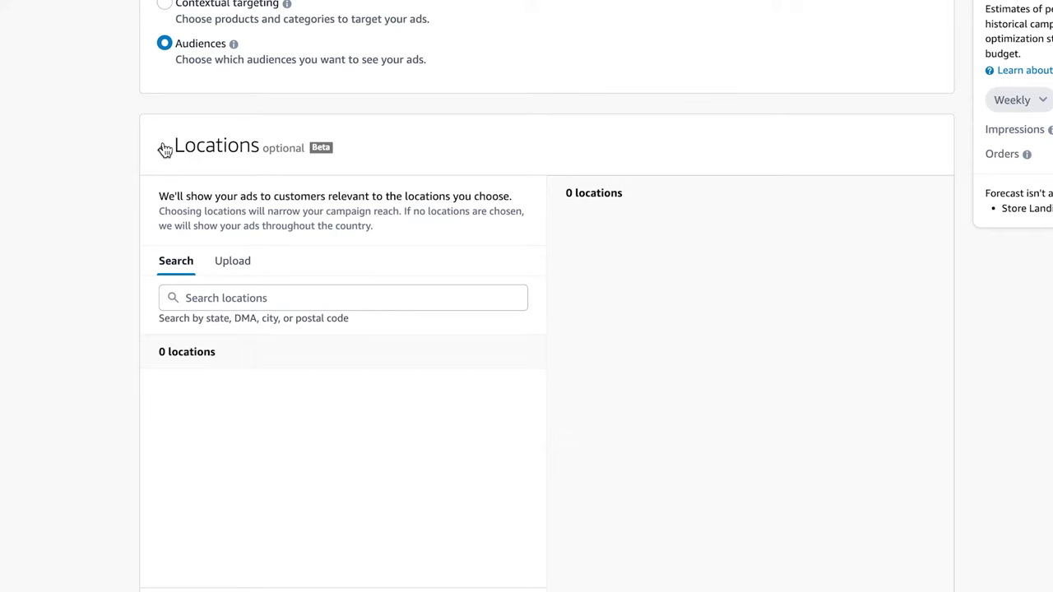
scroll(165, 150, down, 2)
scroll(207, 99, up, 1)
click(165, 69)
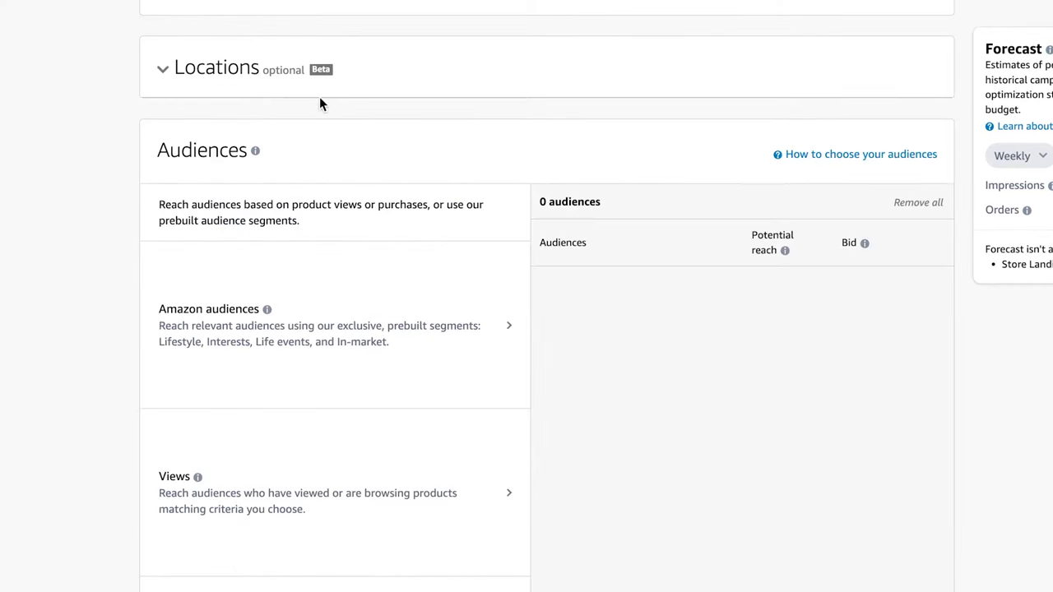
Step: Open the prebuilt Amazon audiences and look through the Lifestyle categories
scroll(240, 231, down, 1)
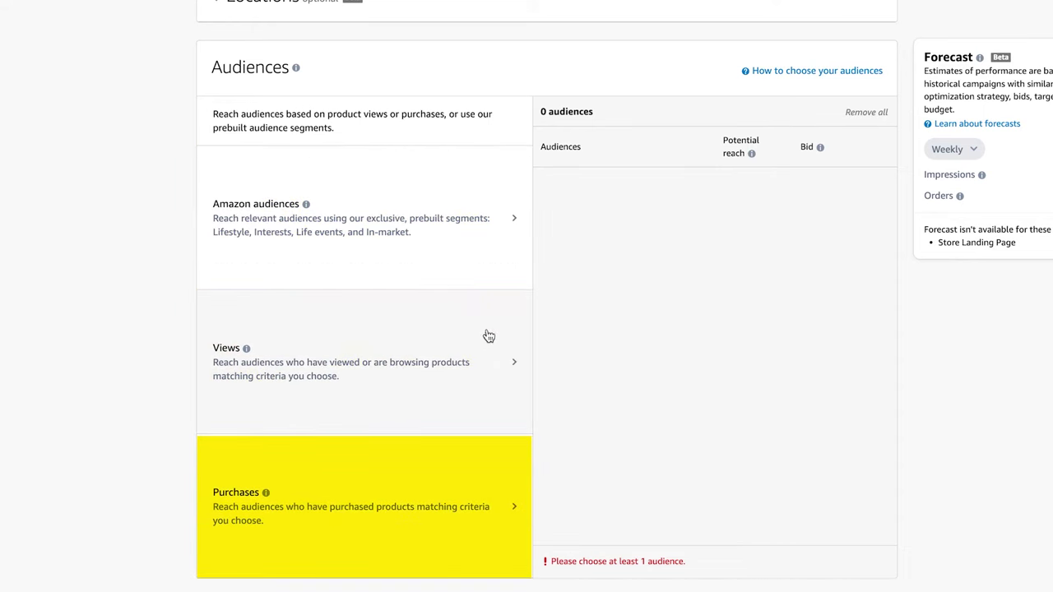
click(510, 227)
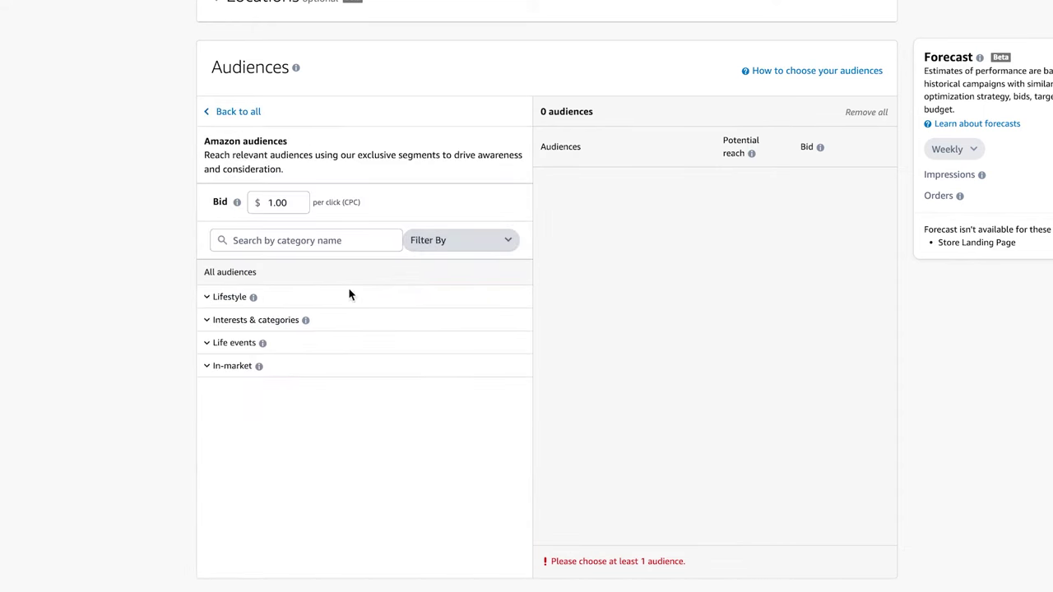
click(204, 299)
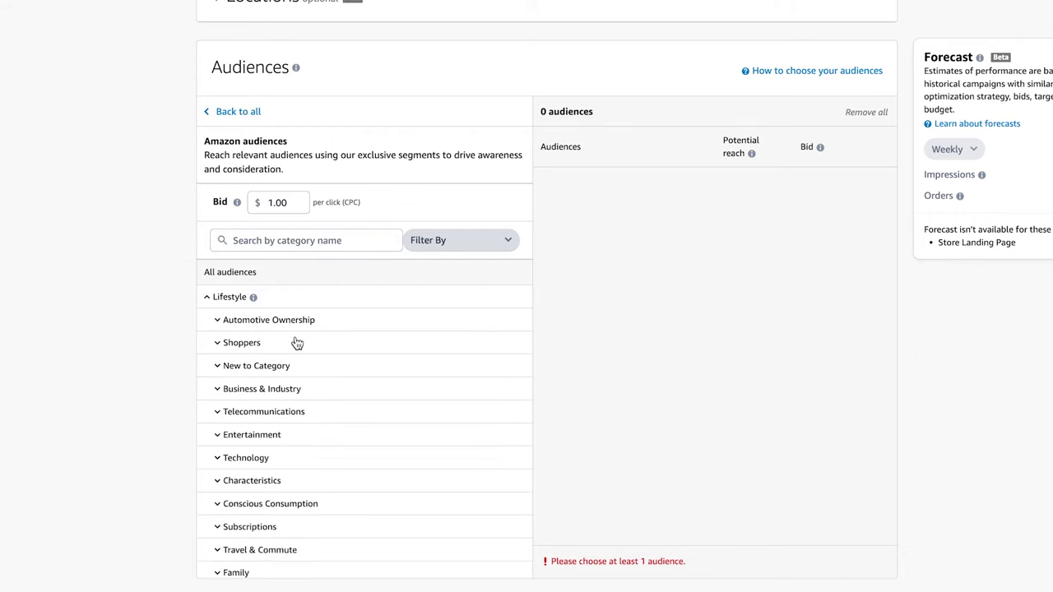
scroll(278, 338, down, 1)
scroll(278, 338, up, 1)
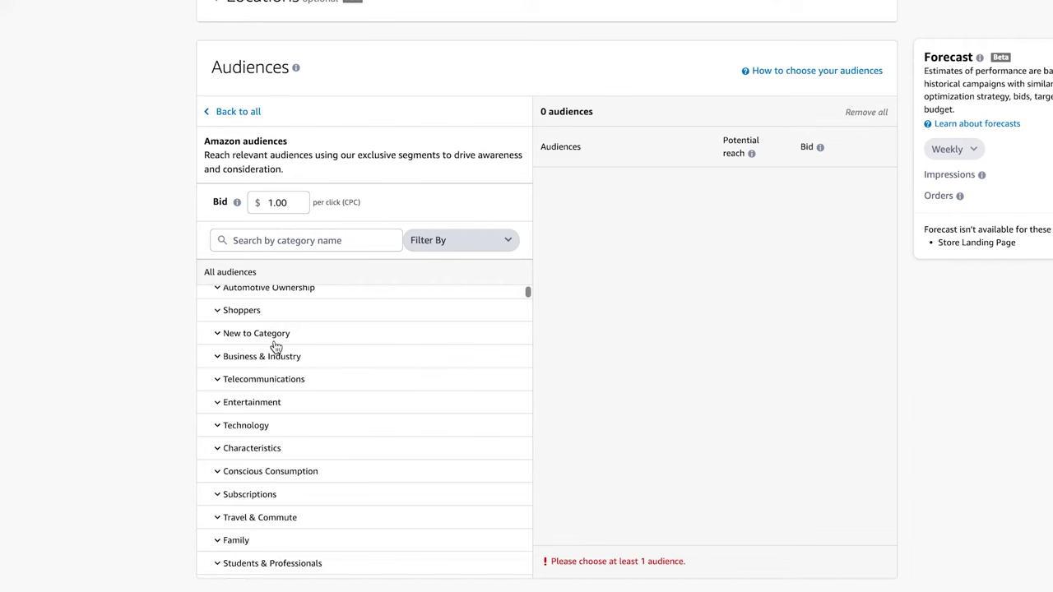
scroll(277, 470, up, 1)
click(208, 298)
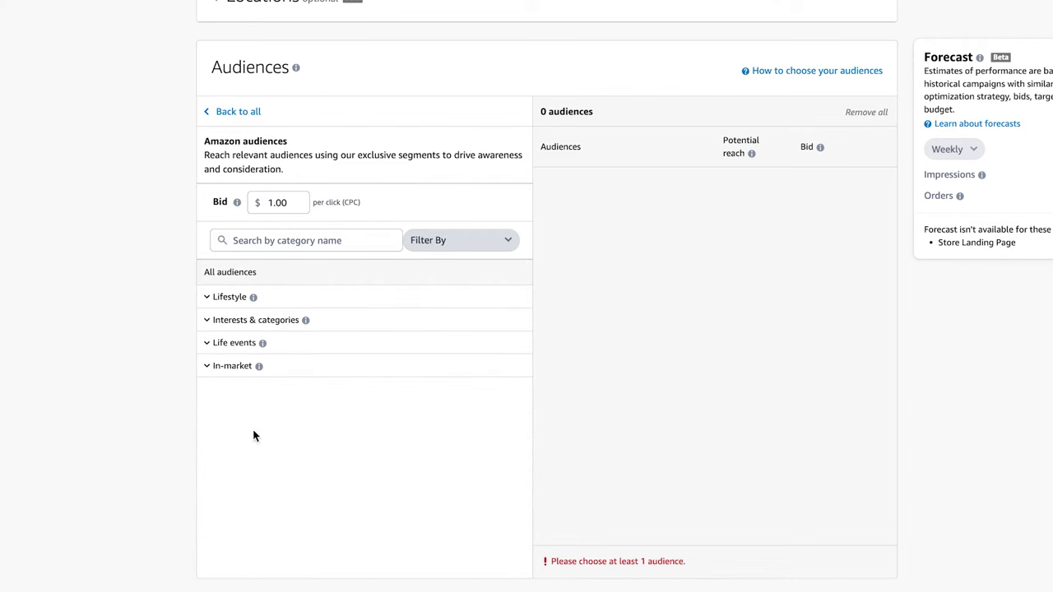
Step: Look through the Interests & categories audiences, including the Sports & Fitness group and the individual interest segments
click(208, 321)
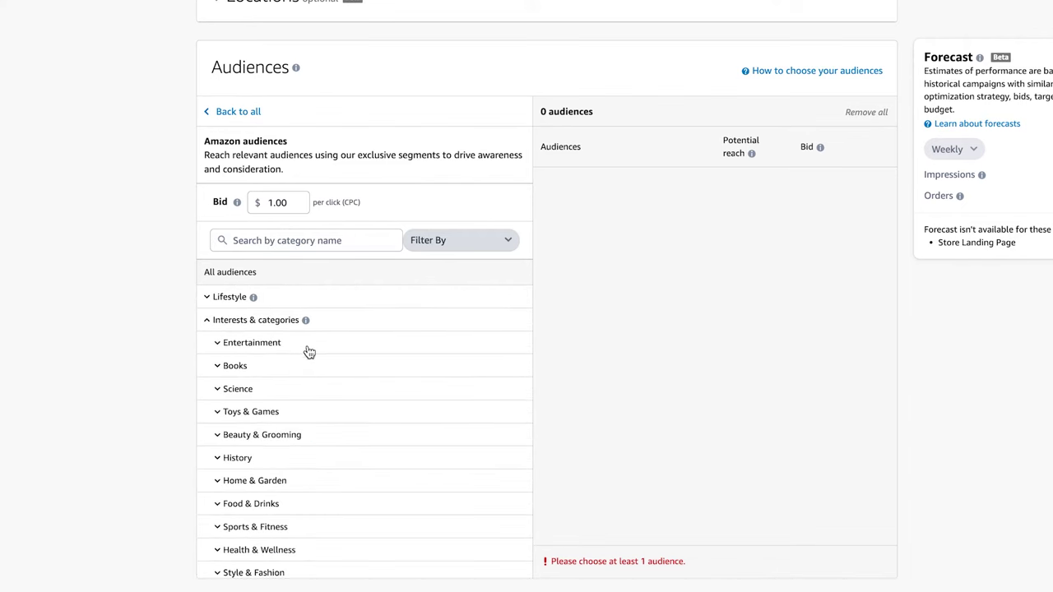
scroll(299, 366, down, 1)
click(217, 499)
scroll(222, 321, down, 2)
scroll(230, 442, up, 2)
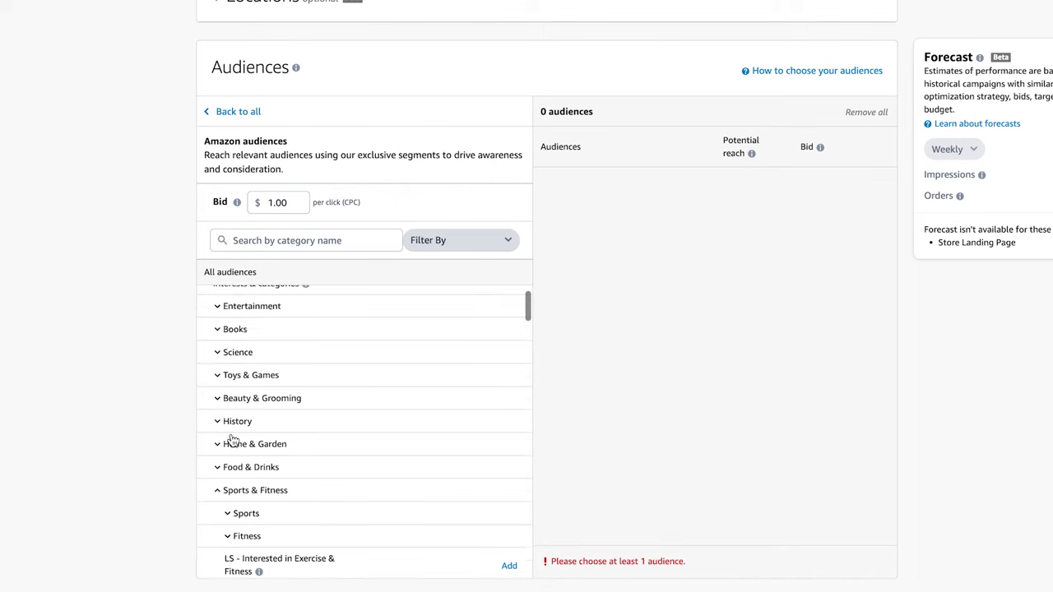
click(218, 494)
scroll(226, 427, down, 3)
click(218, 390)
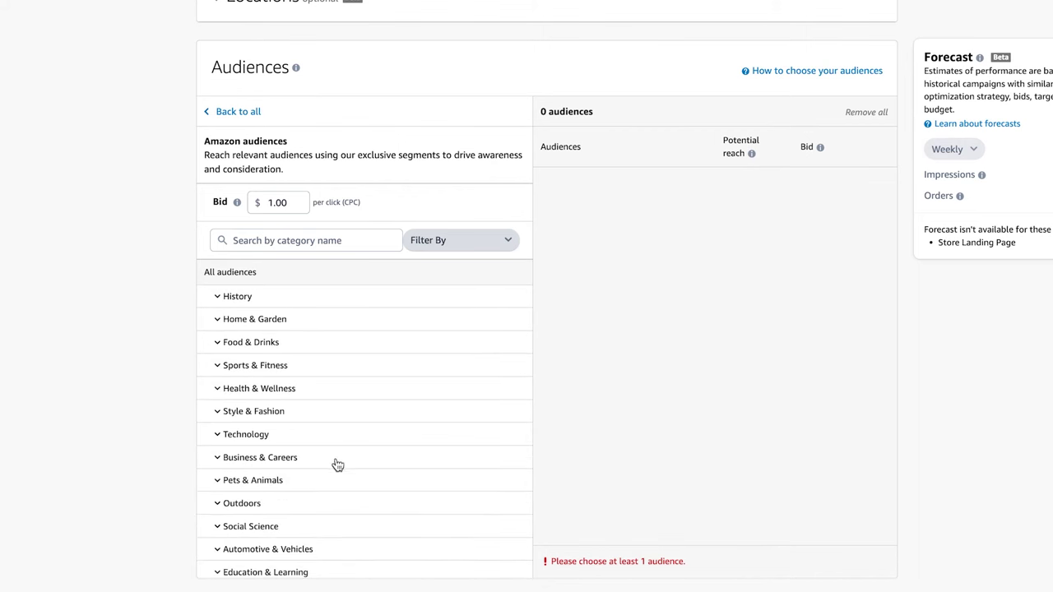
scroll(342, 505, down, 1)
scroll(343, 506, down, 10)
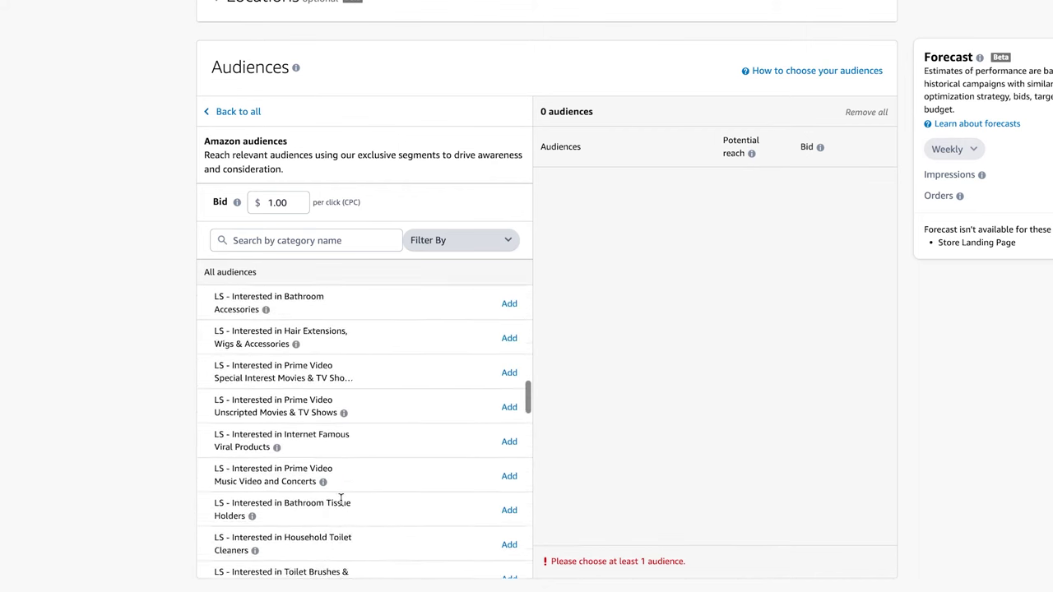
scroll(366, 481, down, 2)
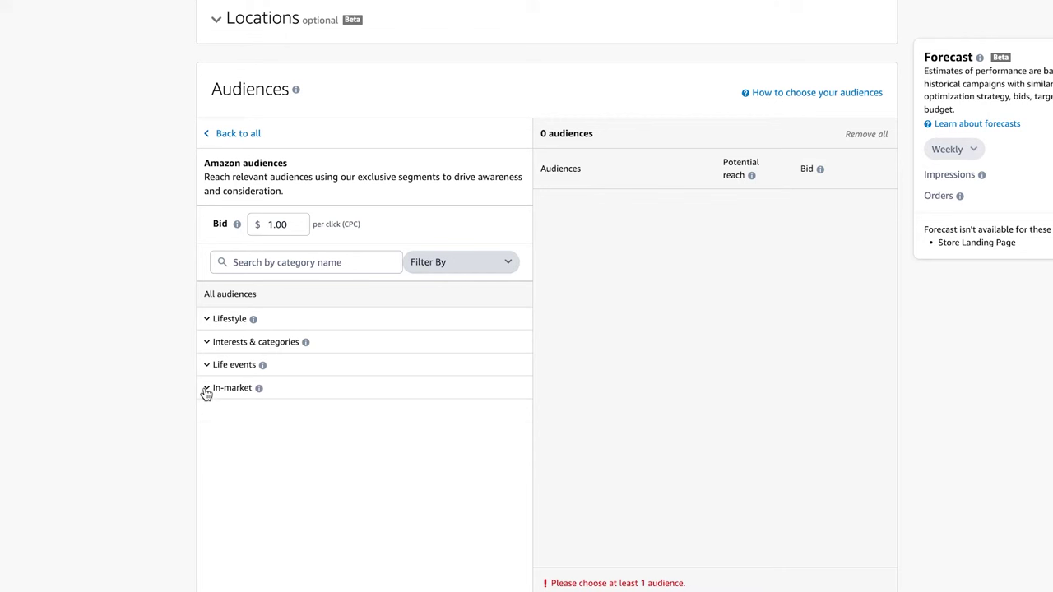
Step: Look through the In-market audience categories, from Home & Garden down to Education, and collapse the list again
click(207, 390)
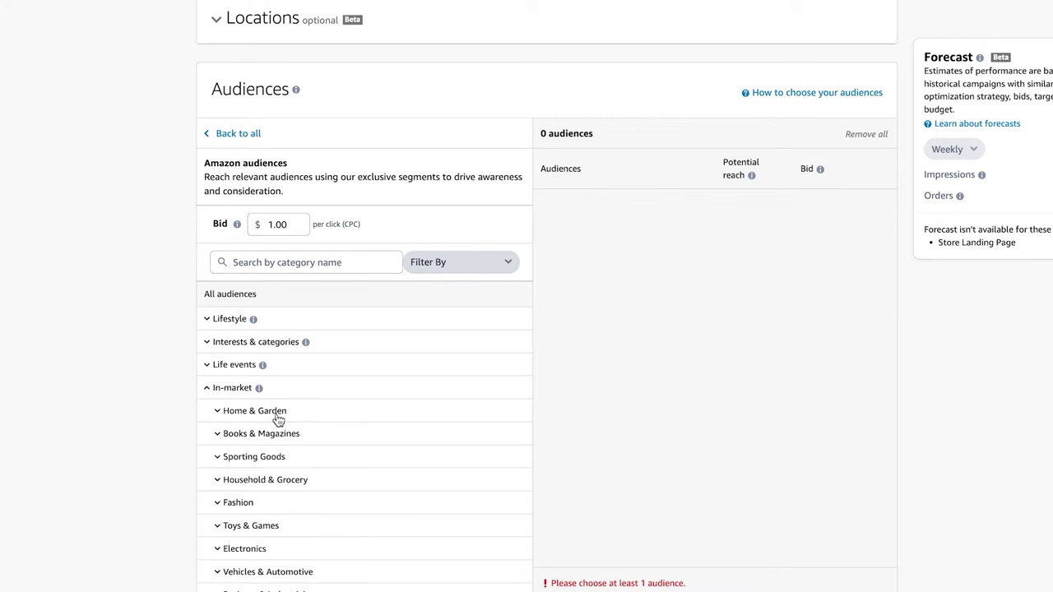
scroll(280, 407, down, 2)
scroll(288, 407, down, 1)
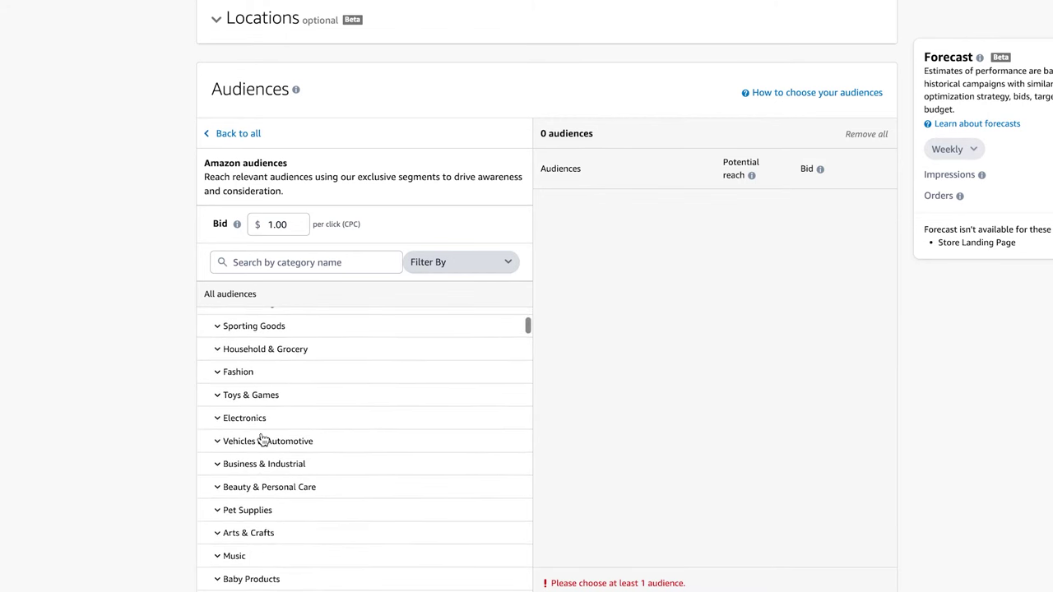
scroll(213, 476, down, 1)
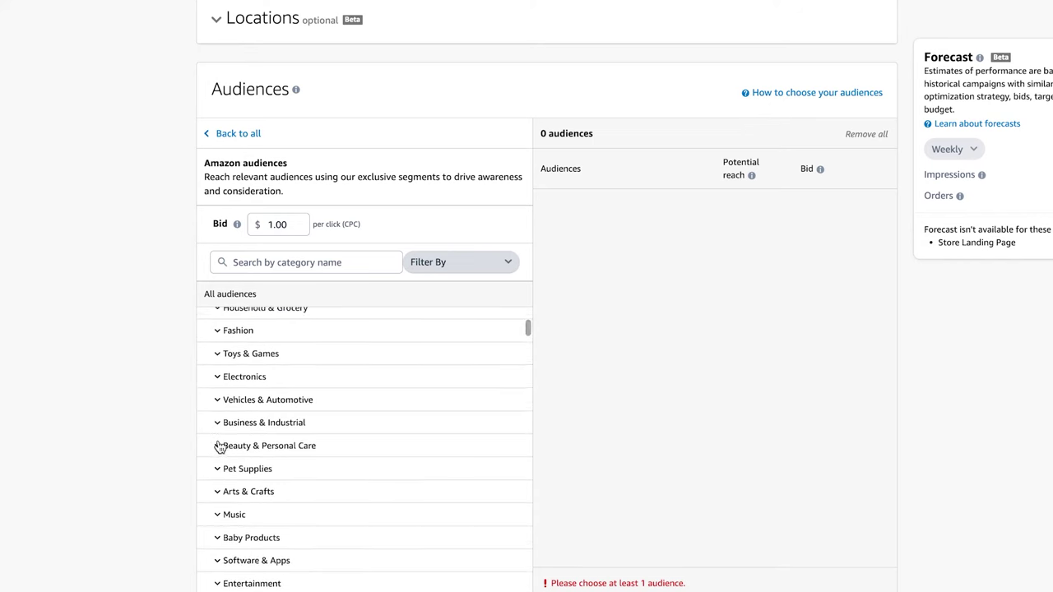
scroll(219, 445, down, 4)
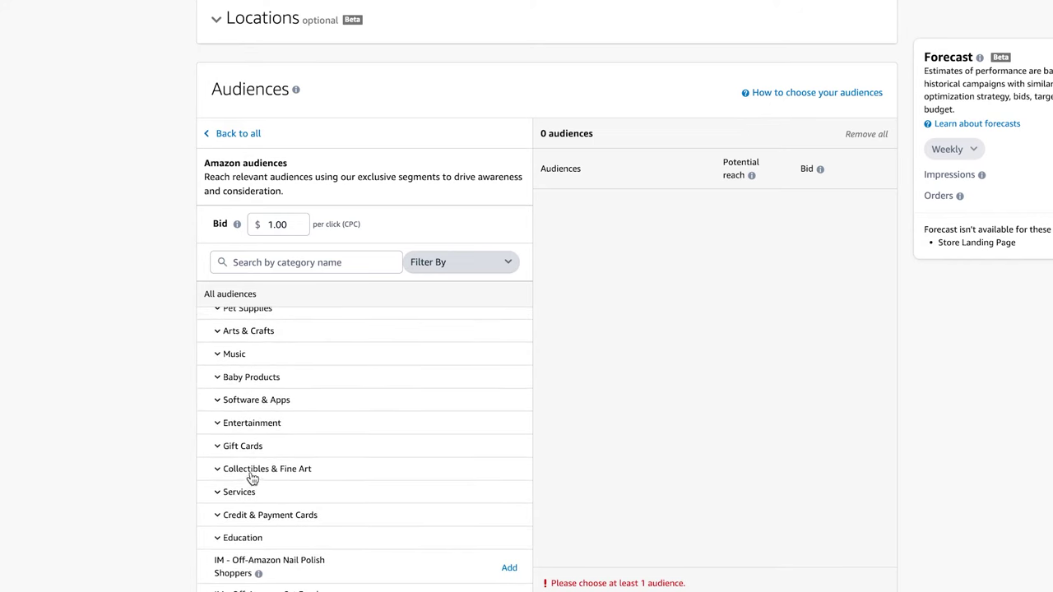
scroll(252, 477, up, 3)
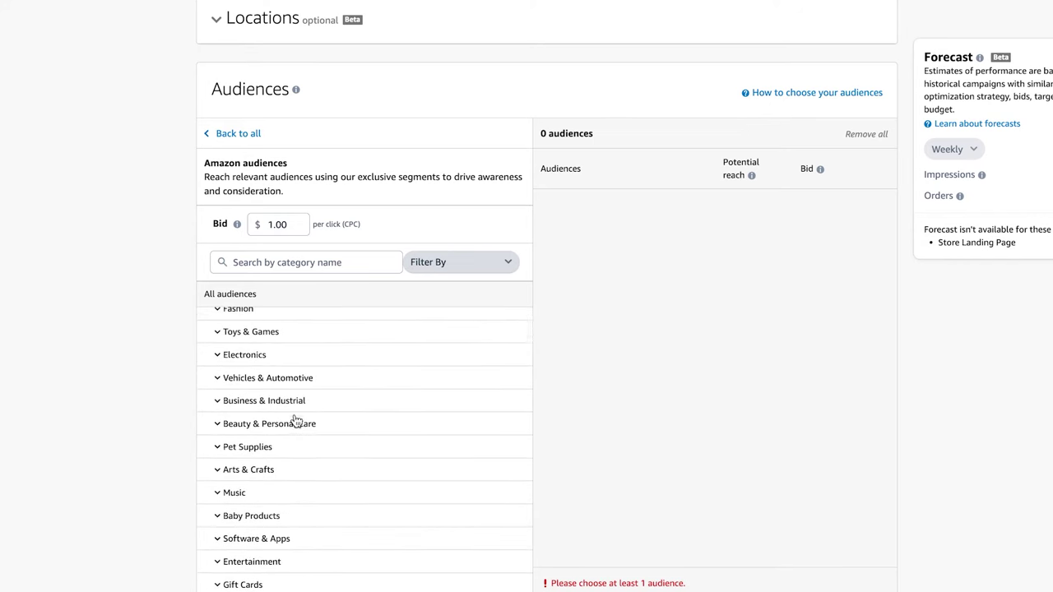
scroll(294, 417, up, 4)
scroll(247, 415, up, 1)
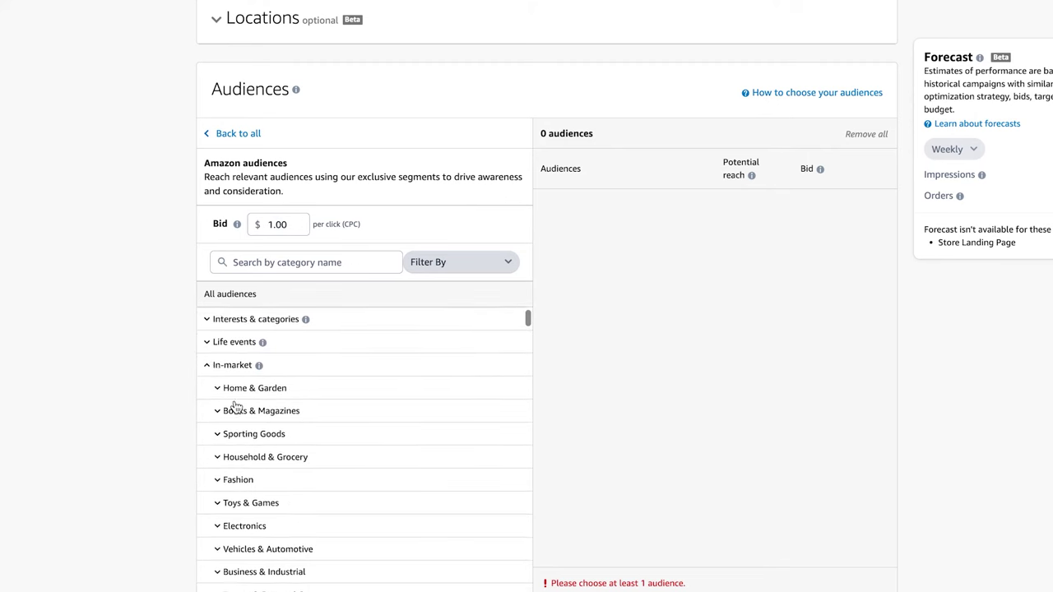
click(207, 371)
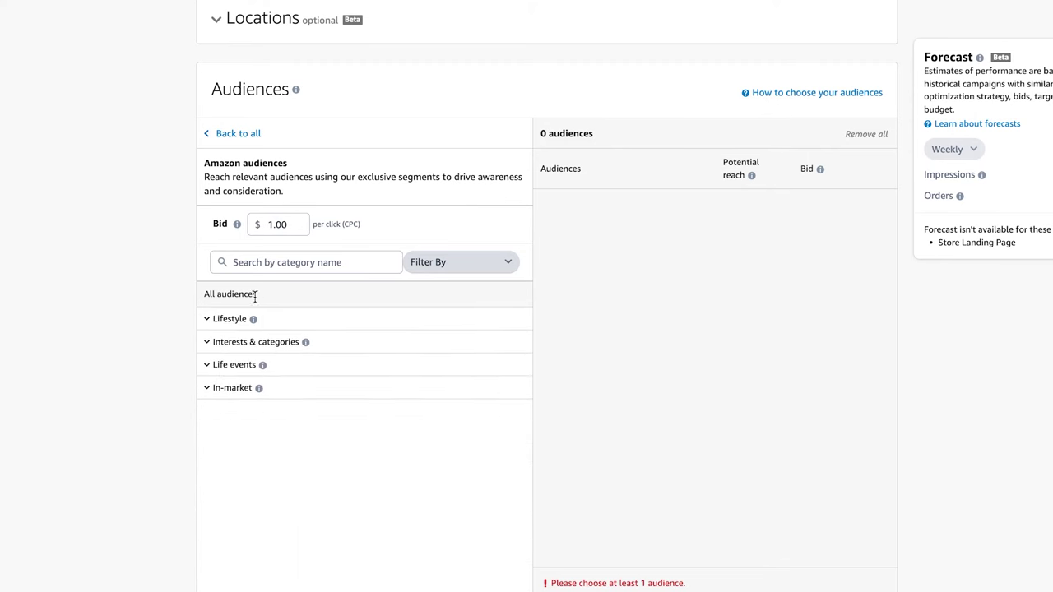
Step: Open the Views audiences and review their product categories and the available lookback periods
click(220, 133)
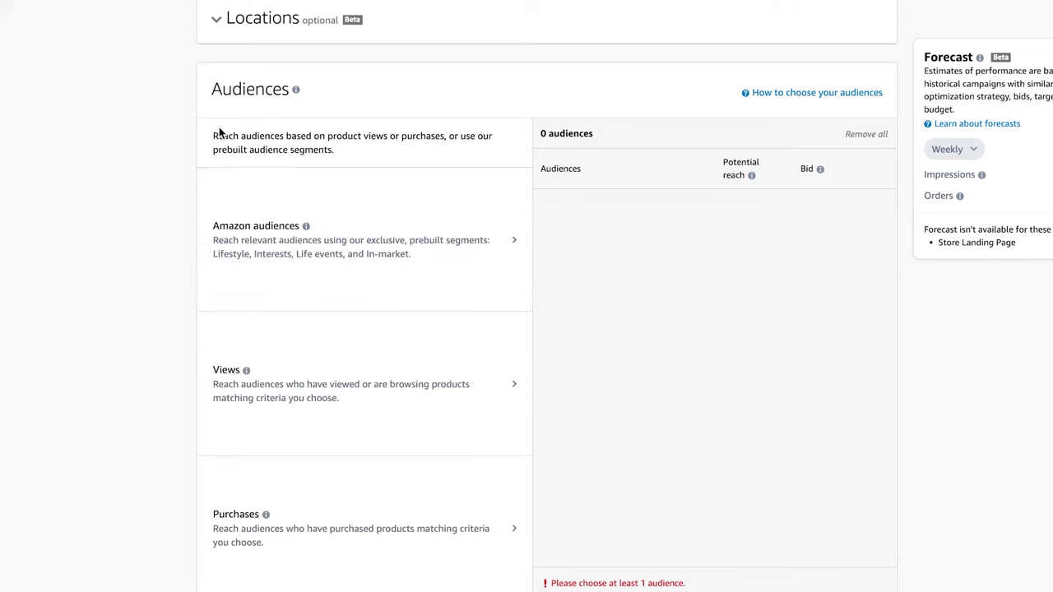
scroll(345, 271, down, 1)
click(468, 314)
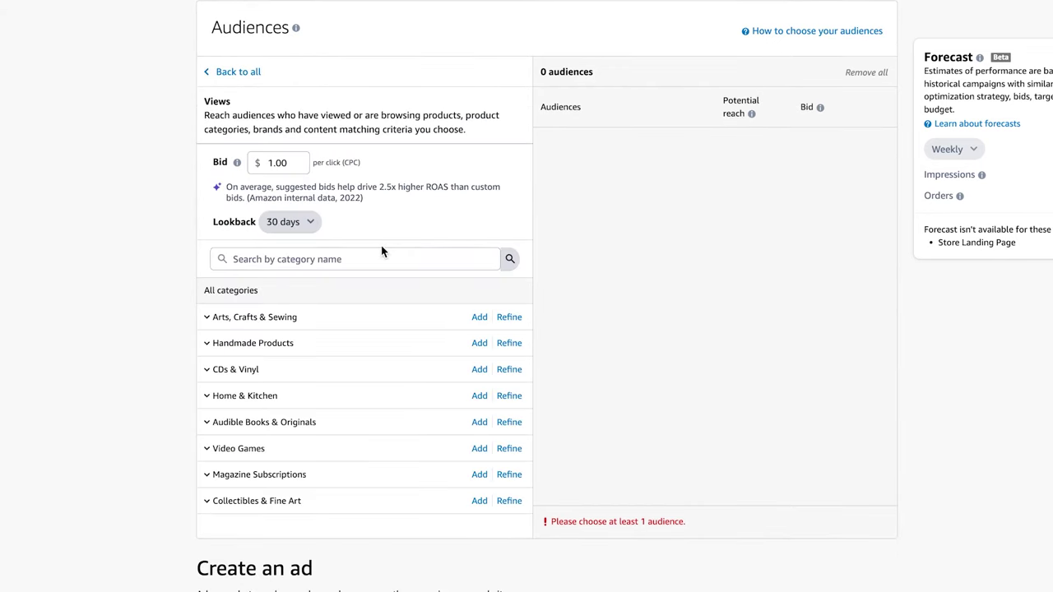
scroll(320, 345, down, 5)
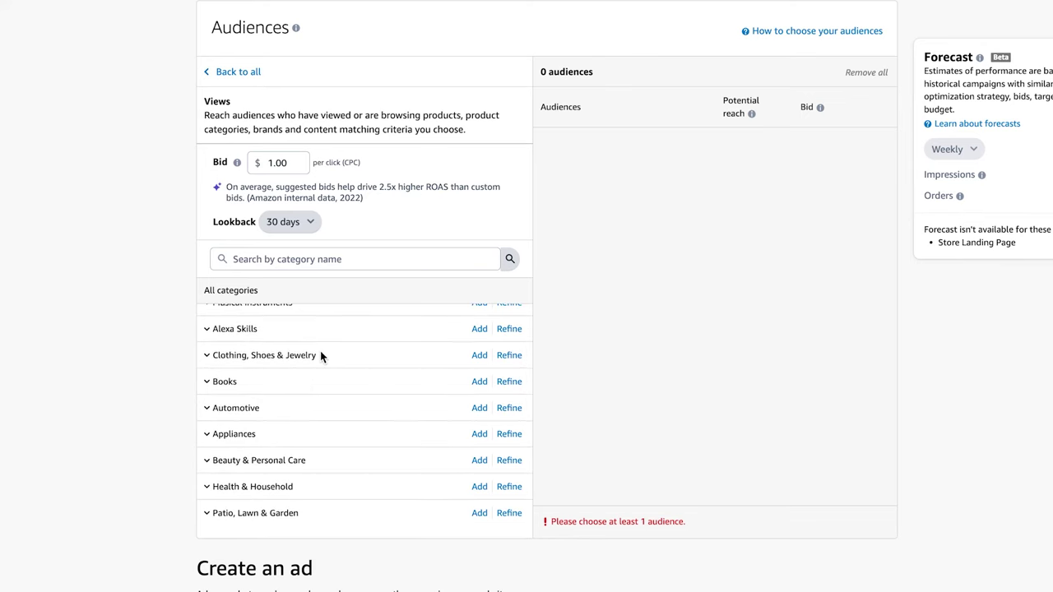
click(304, 222)
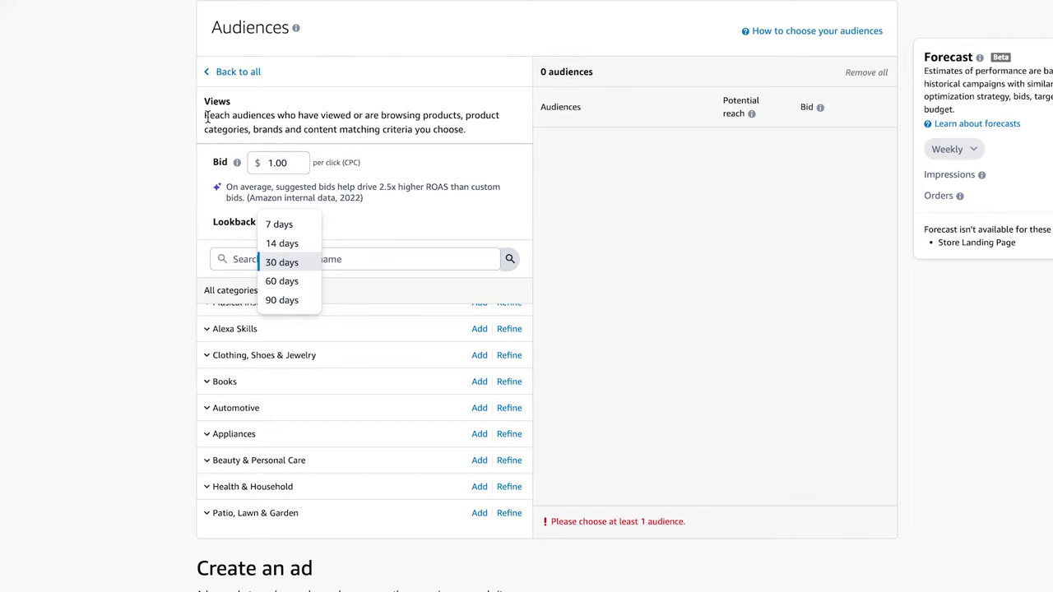
Step: Switch from the Views audiences to the Purchases audiences and look through their bid, lookback setting and product categories
click(228, 76)
scroll(442, 435, down, 3)
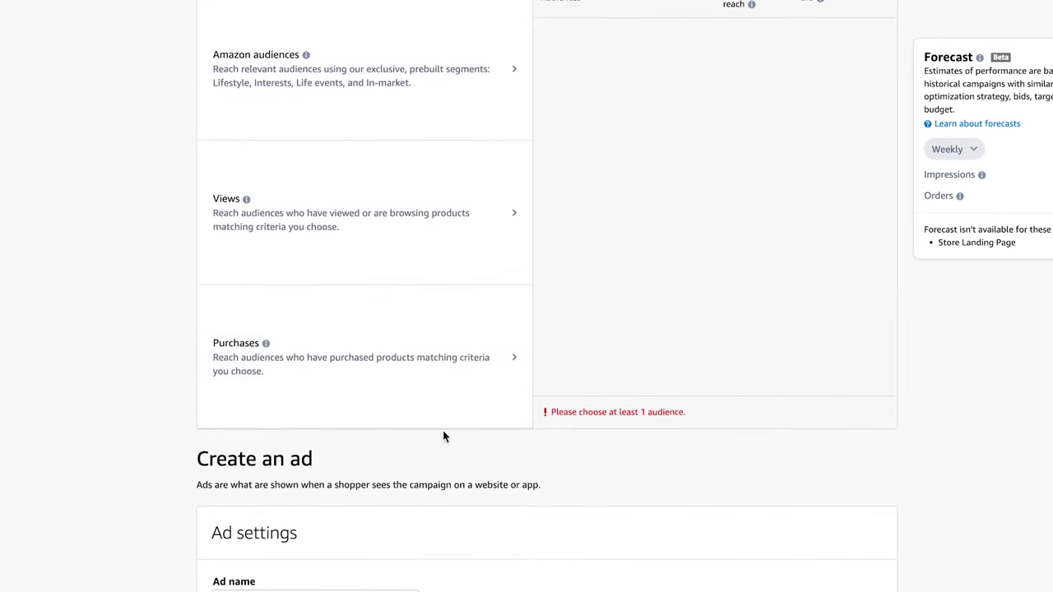
click(442, 337)
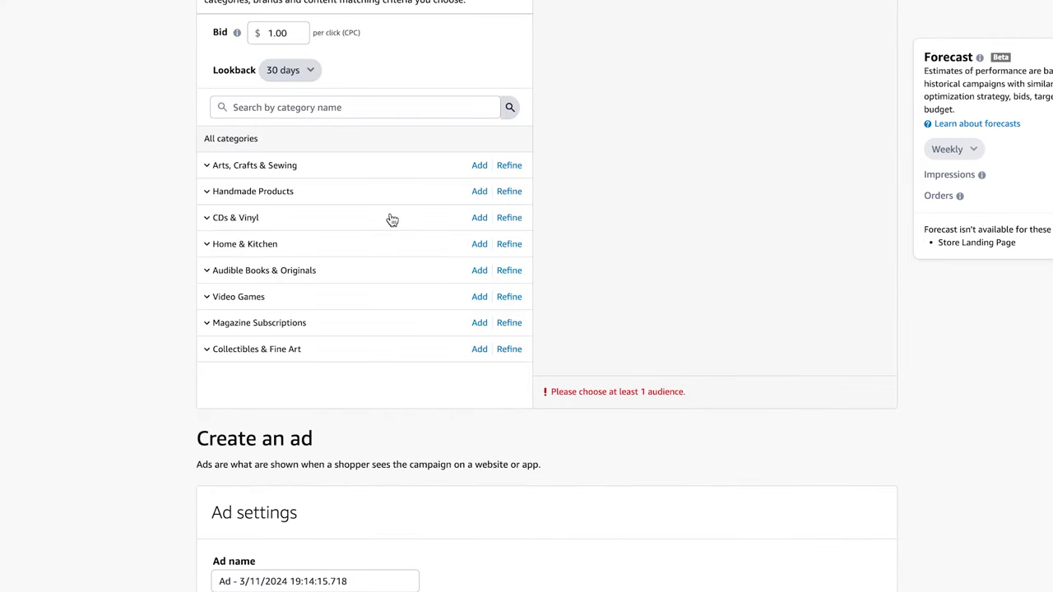
scroll(366, 136, up, 2)
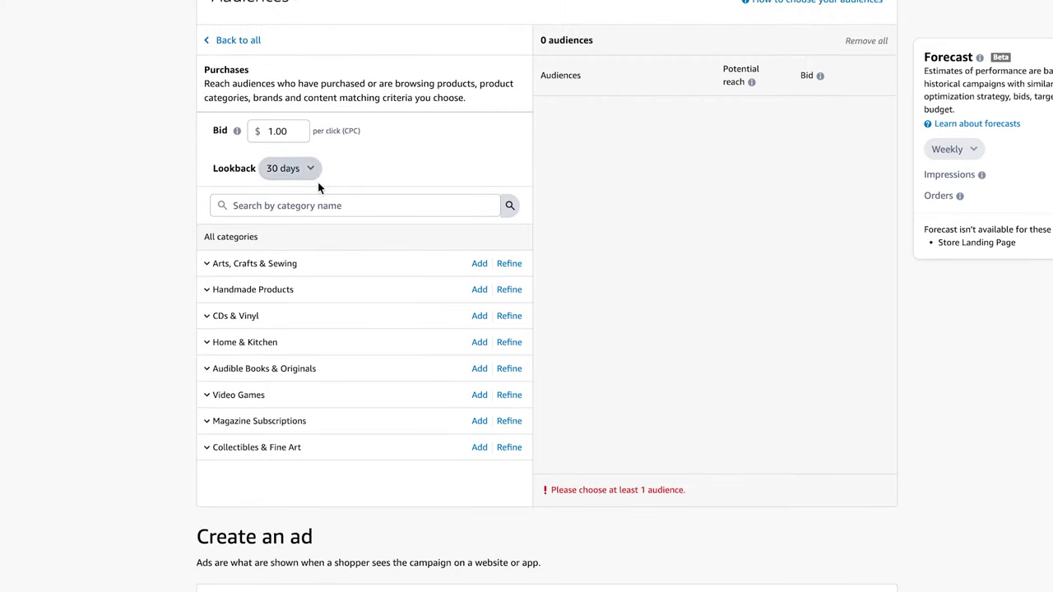
scroll(314, 209, down, 1)
scroll(315, 211, up, 2)
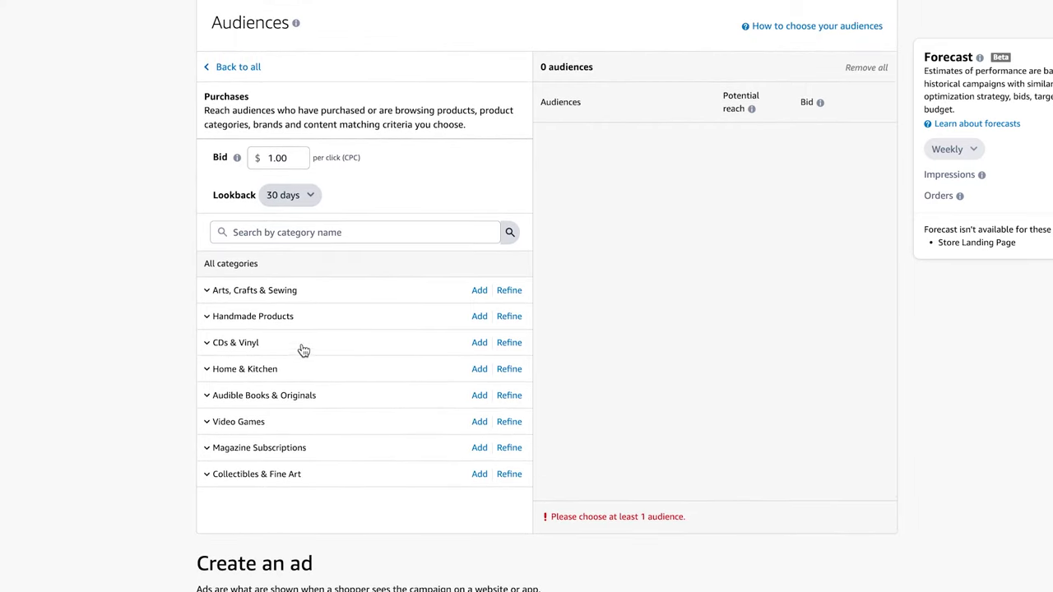
scroll(252, 418, down, 6)
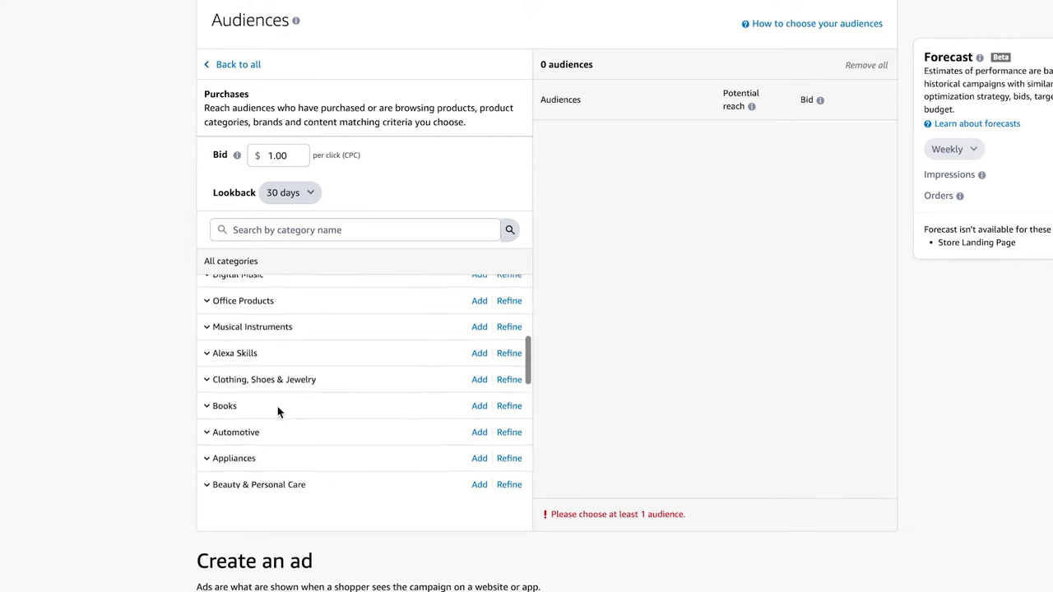
scroll(277, 411, up, 6)
scroll(337, 374, up, 3)
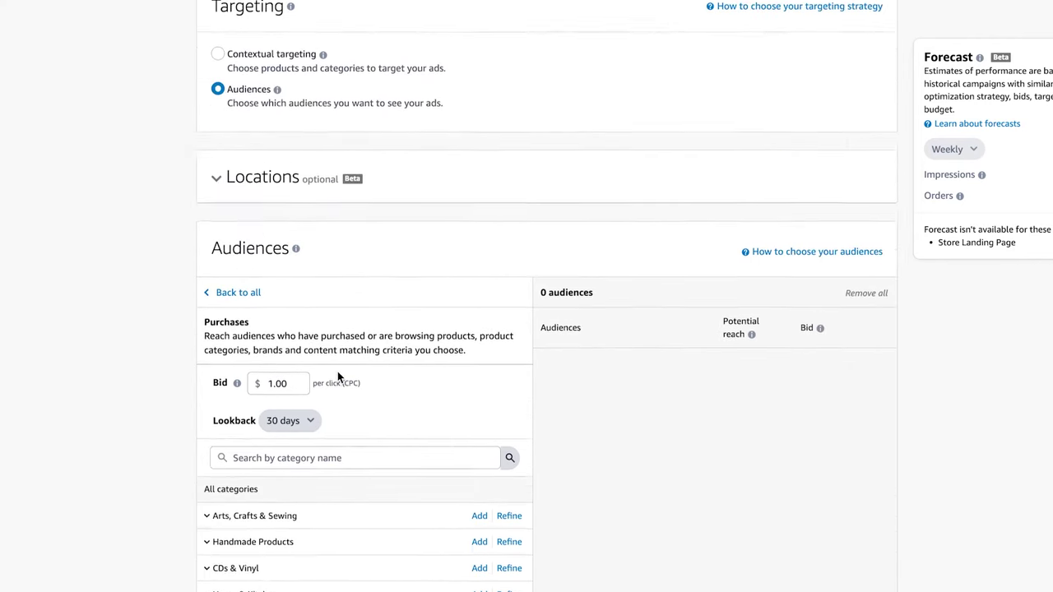
Step: Review the Ad settings and Creative sections, checking the video, logo and headline entries against the chosen video format and landing page
scroll(511, 372, down, 1)
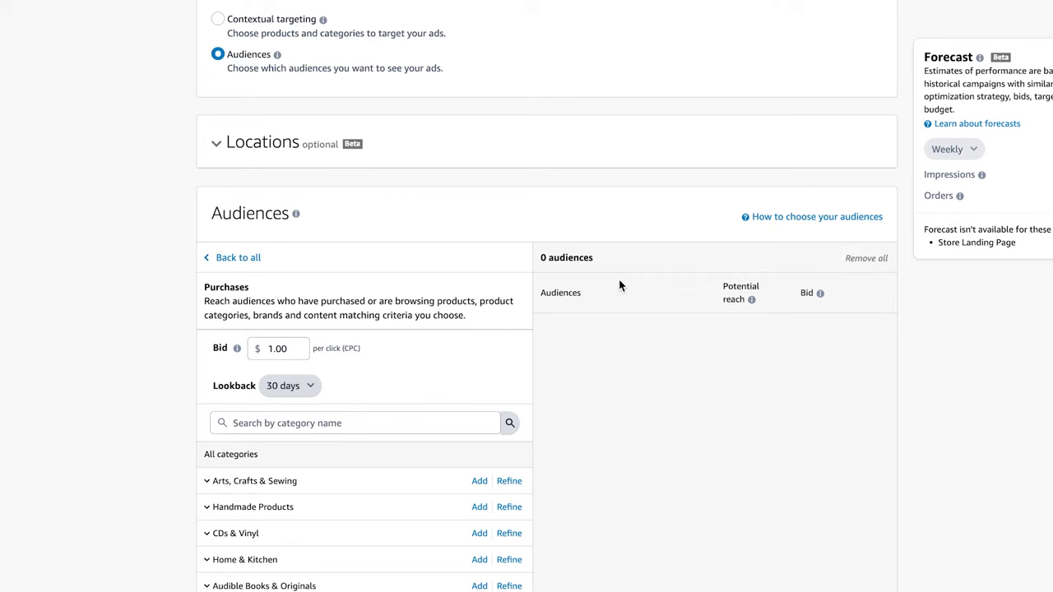
scroll(568, 355, down, 7)
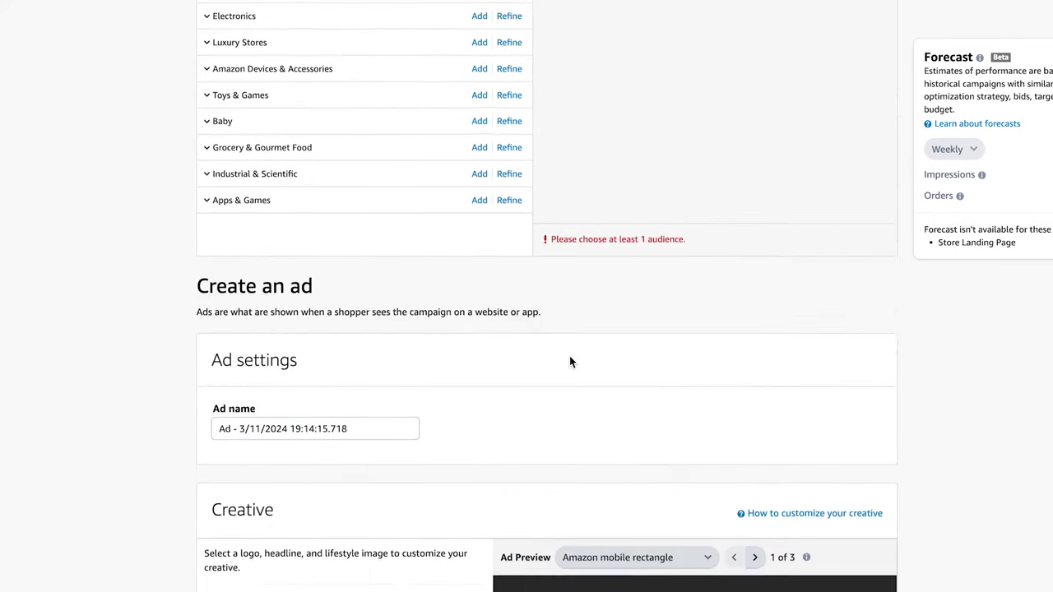
scroll(279, 308, down, 3)
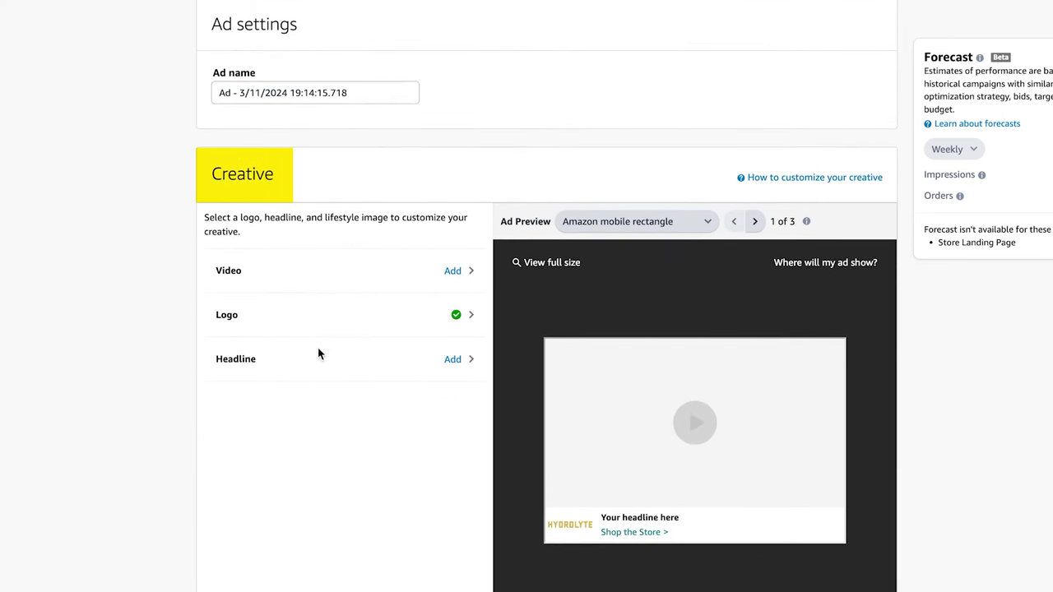
scroll(329, 346, down, 1)
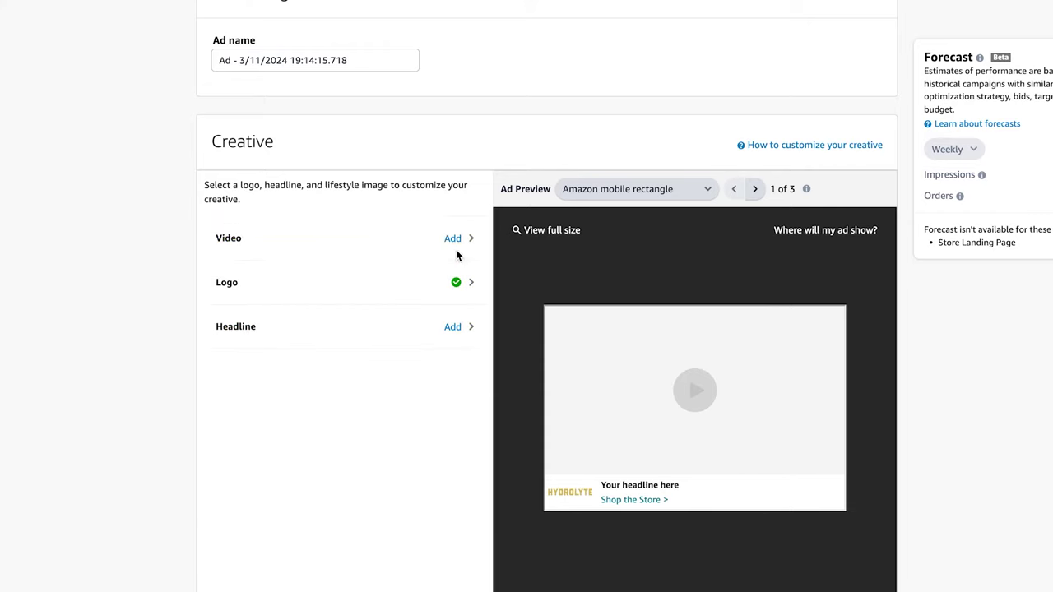
scroll(457, 256, up, 15)
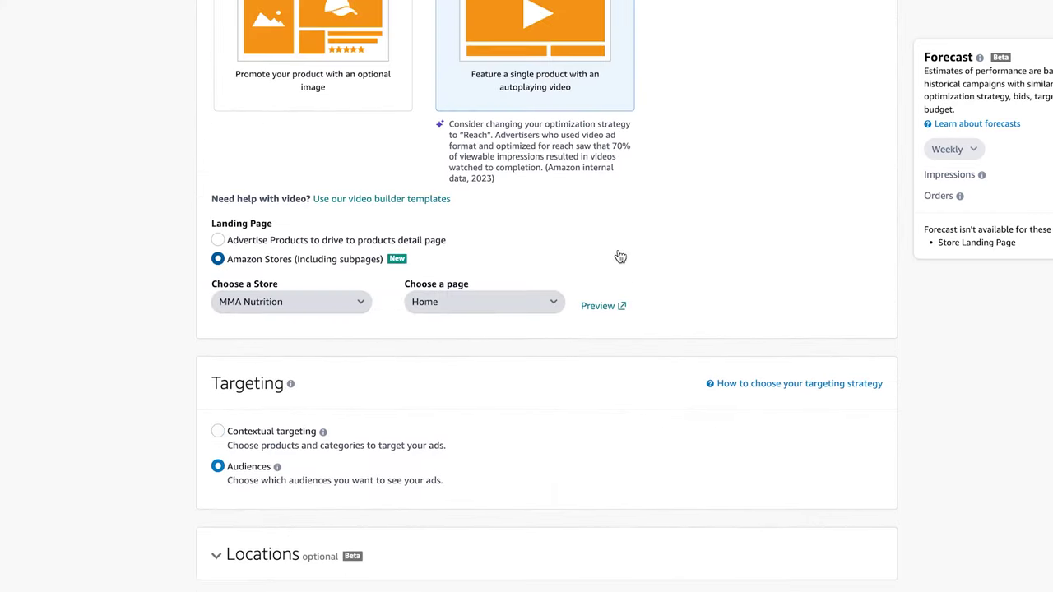
scroll(588, 264, down, 15)
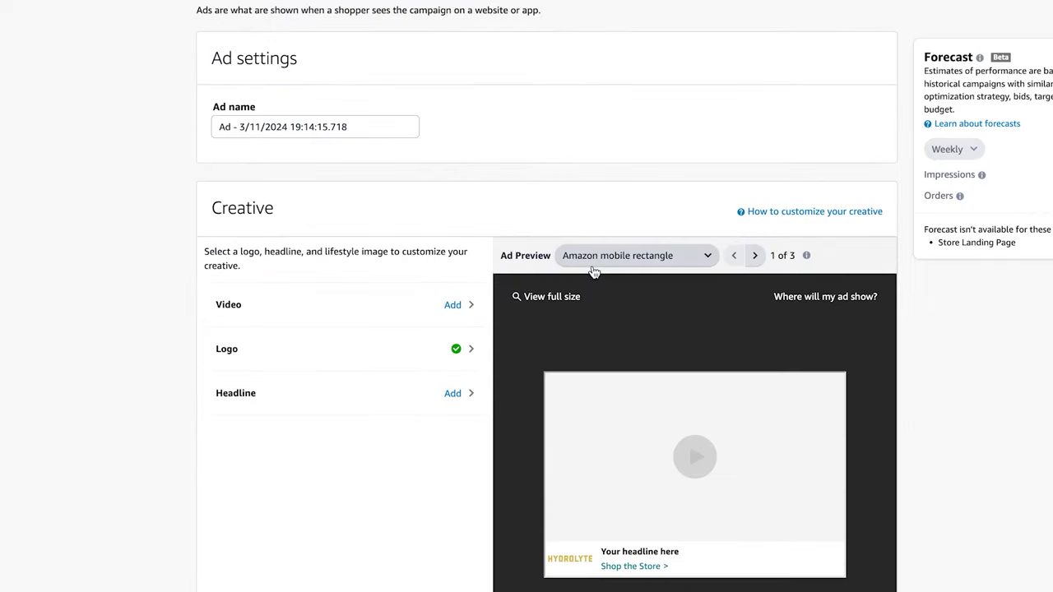
scroll(592, 266, down, 2)
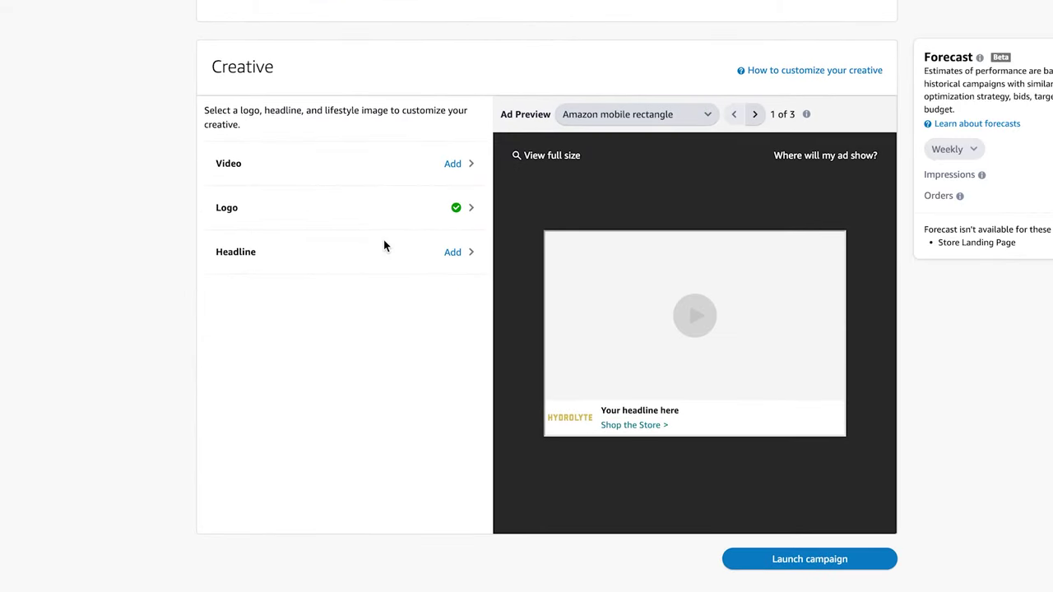
Step: Add the headline "Americas Favorite Hydration" to the ad creative
click(451, 253)
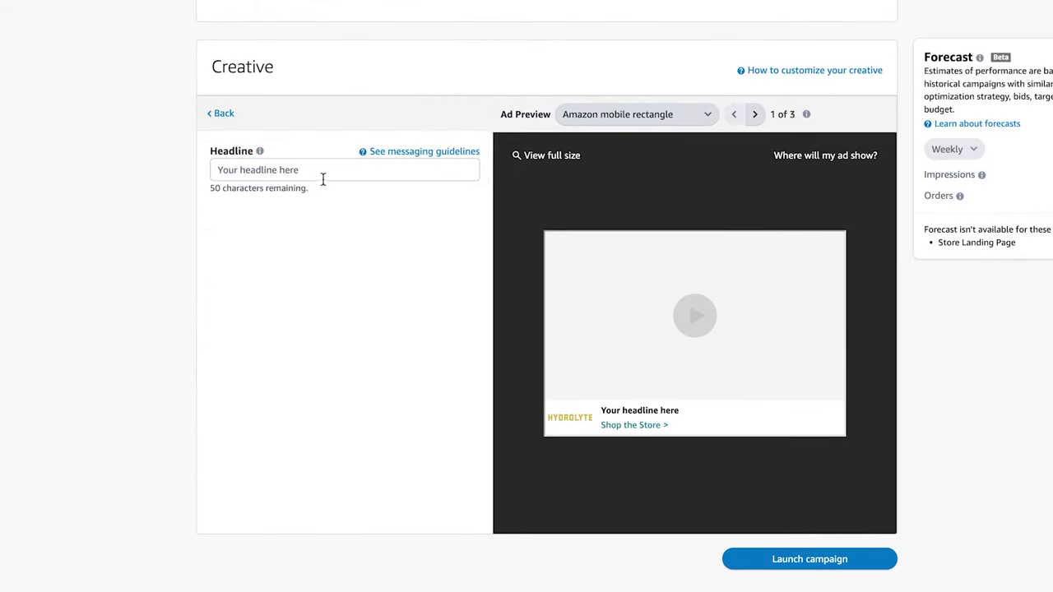
click(257, 176)
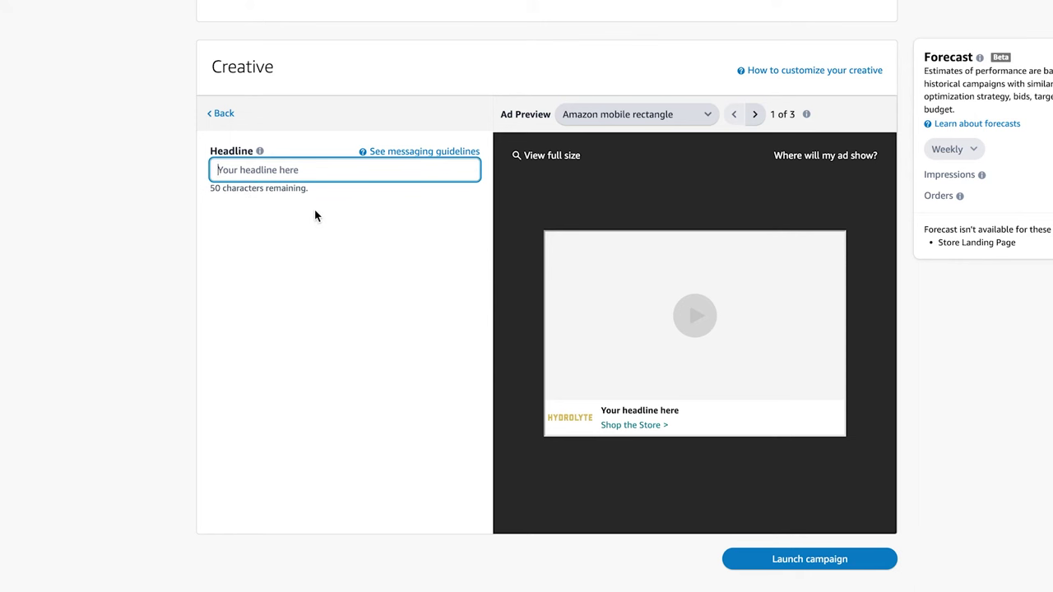
text(Americas F)
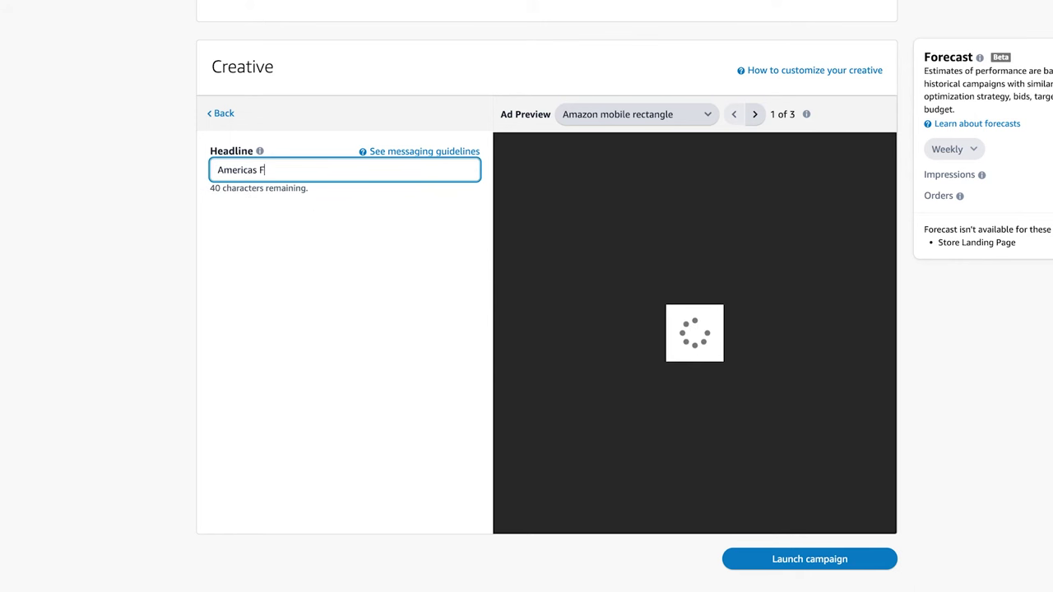
text(avorite Hydration)
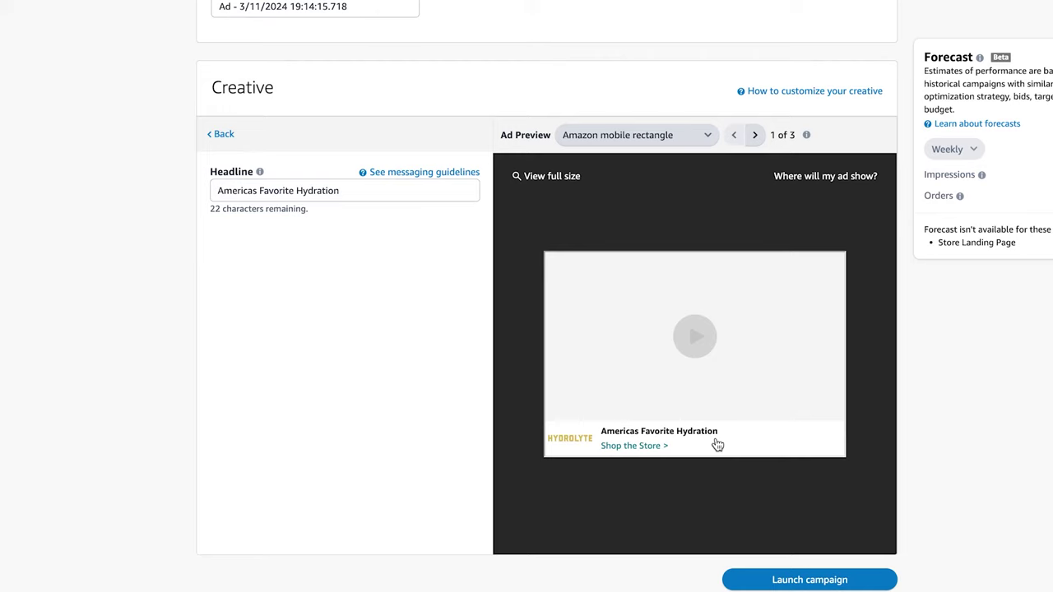
Step: Change the ad format from video to Image
scroll(442, 227, up, 15)
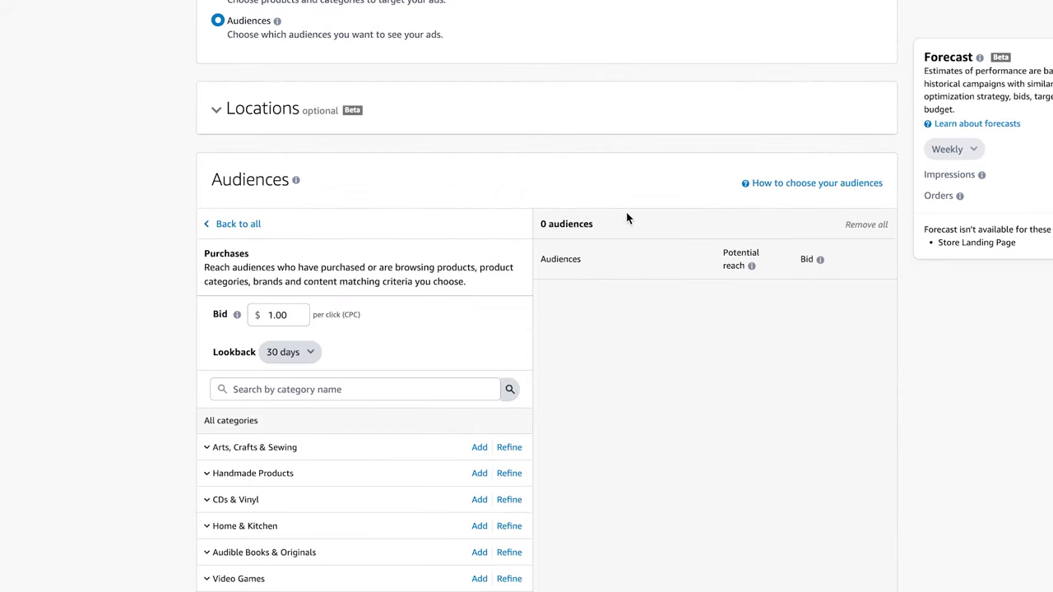
scroll(275, 227, up, 7)
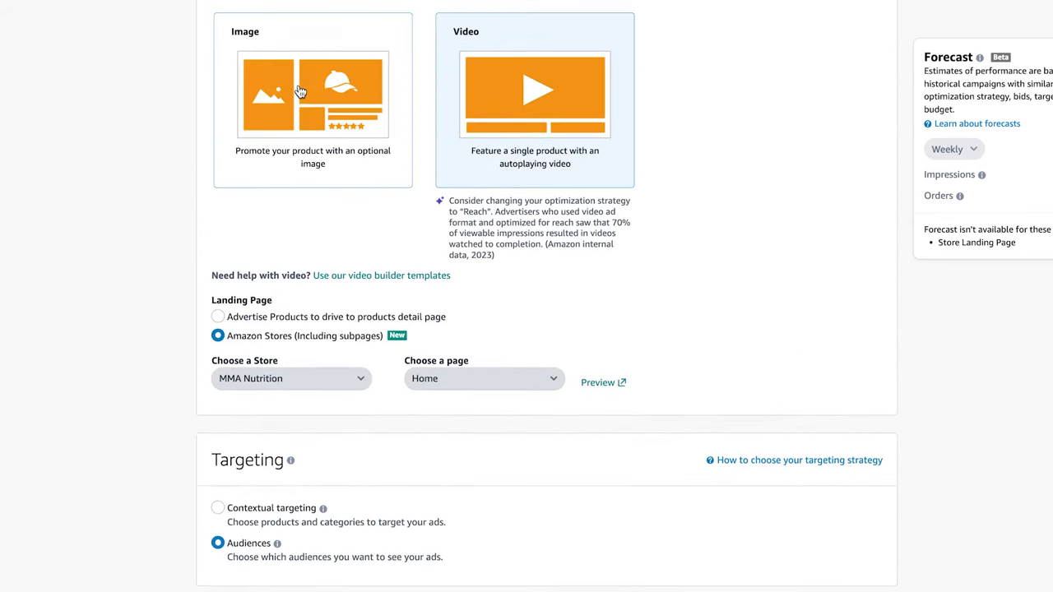
click(314, 109)
Step: Browse the first three pages of lifestyle images in the creative asset library, then close it without choosing an image
scroll(124, 161, down, 10)
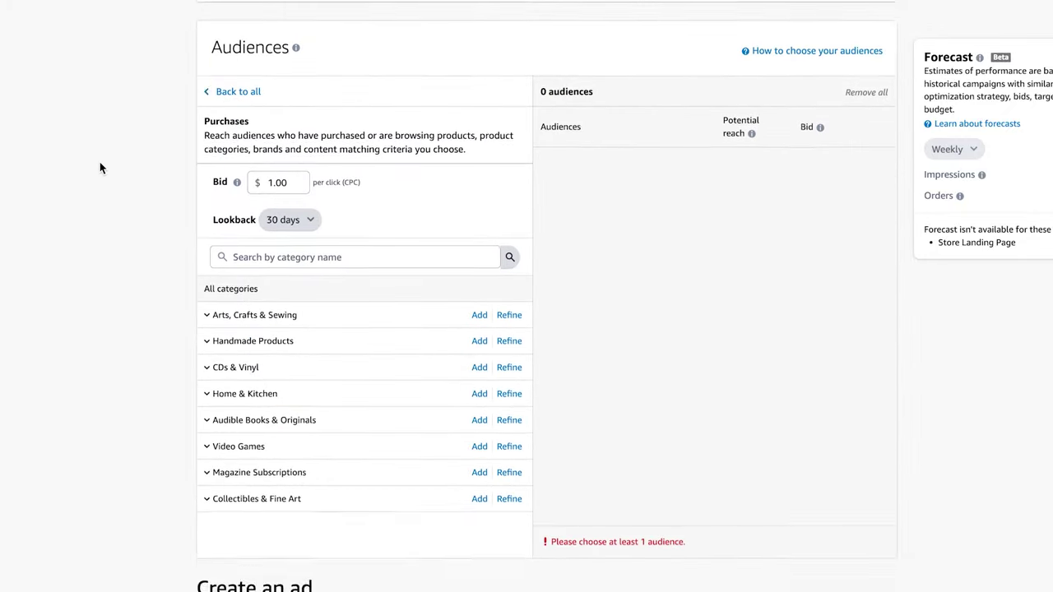
scroll(100, 168, down, 5)
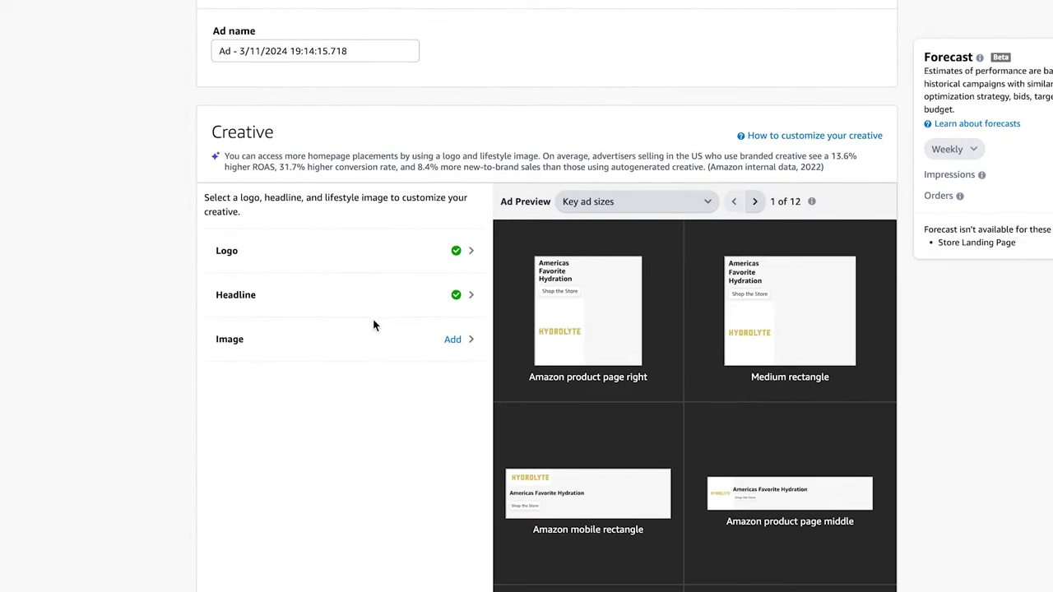
click(455, 340)
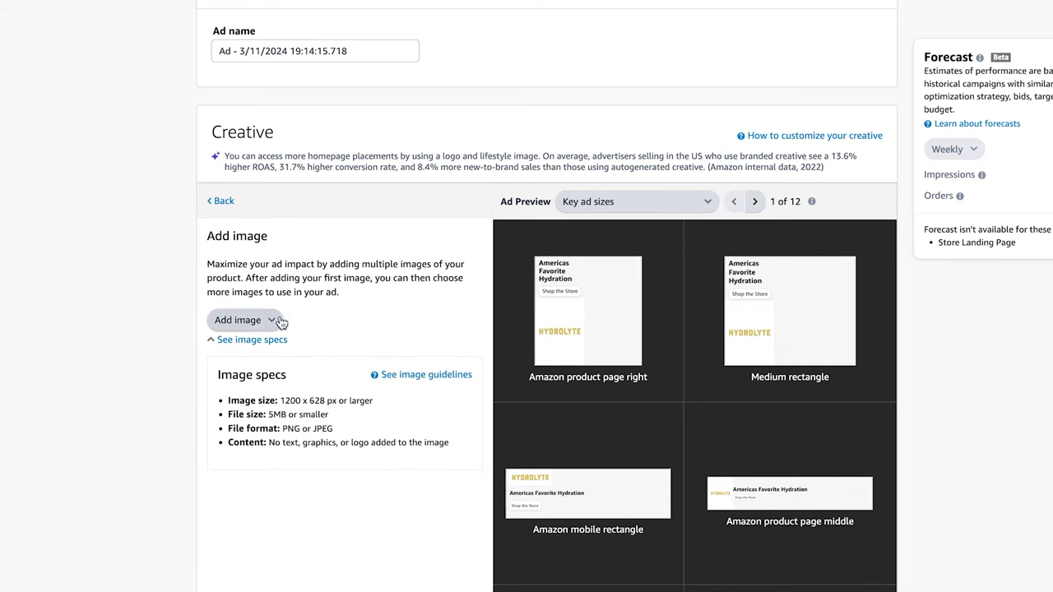
click(253, 321)
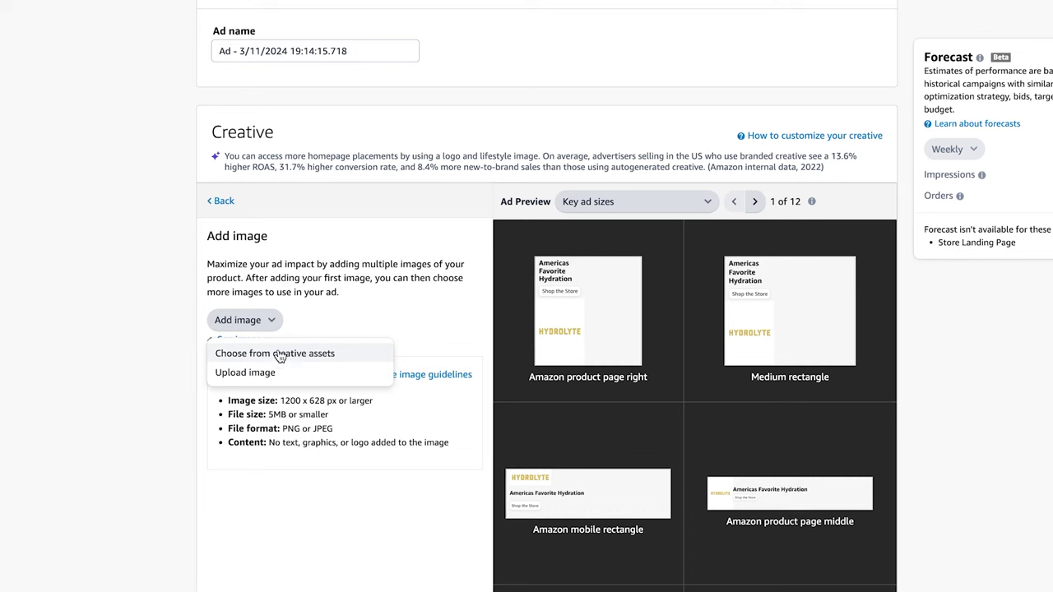
click(332, 280)
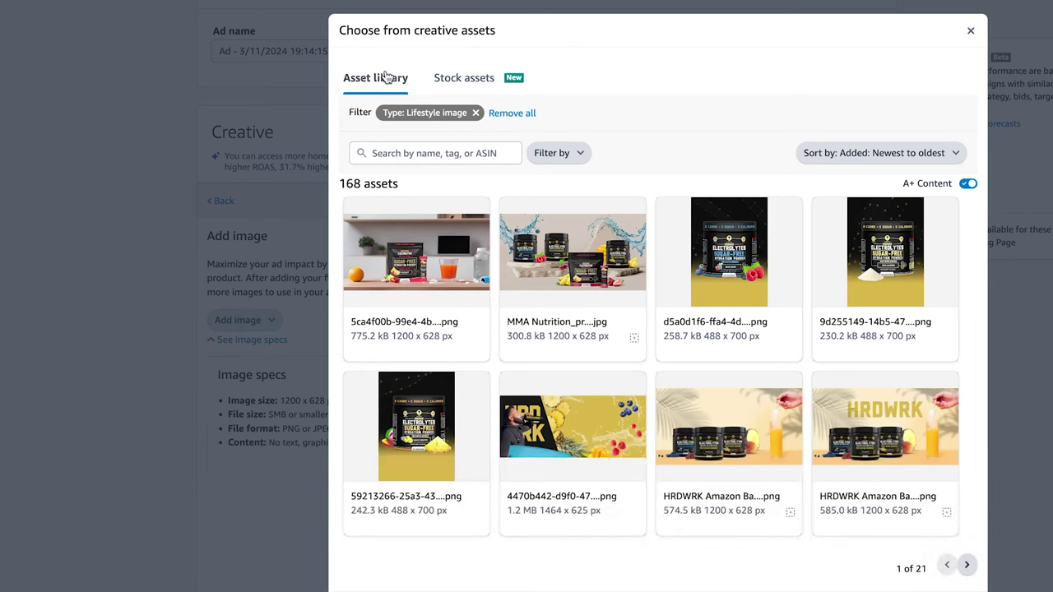
click(966, 564)
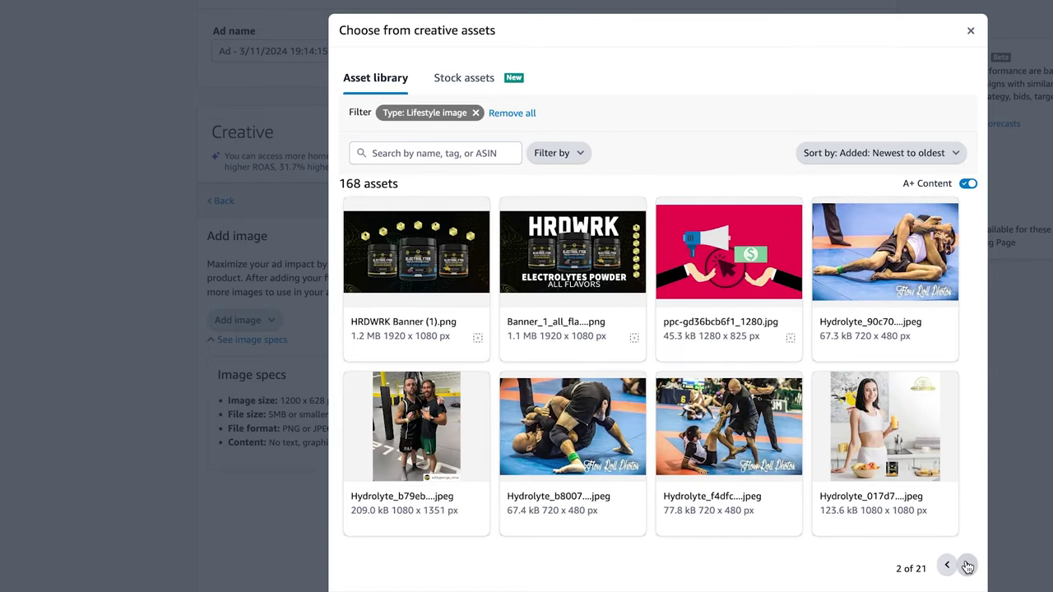
click(967, 566)
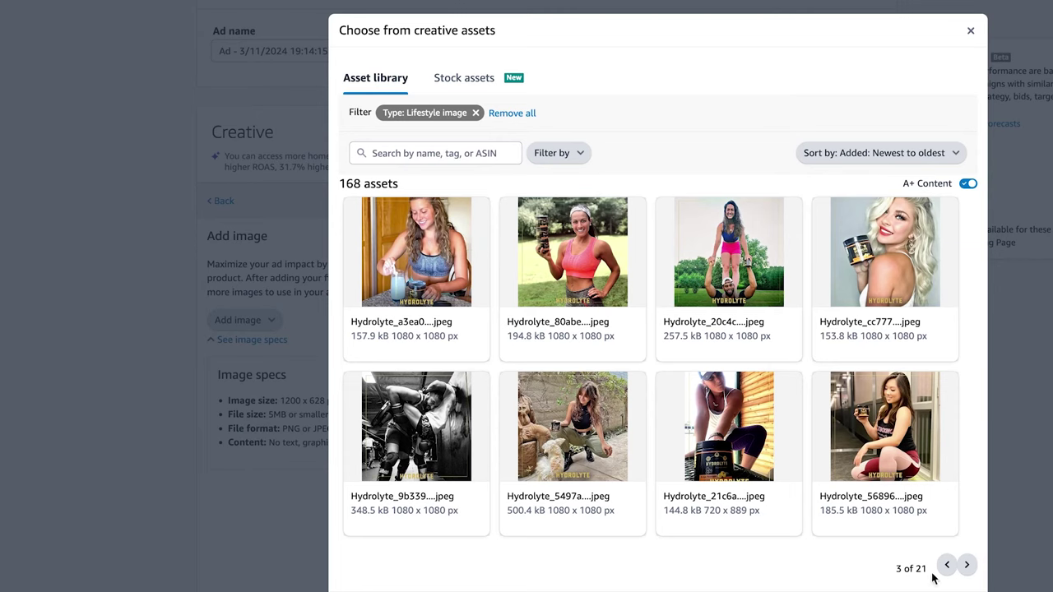
key(Escape)
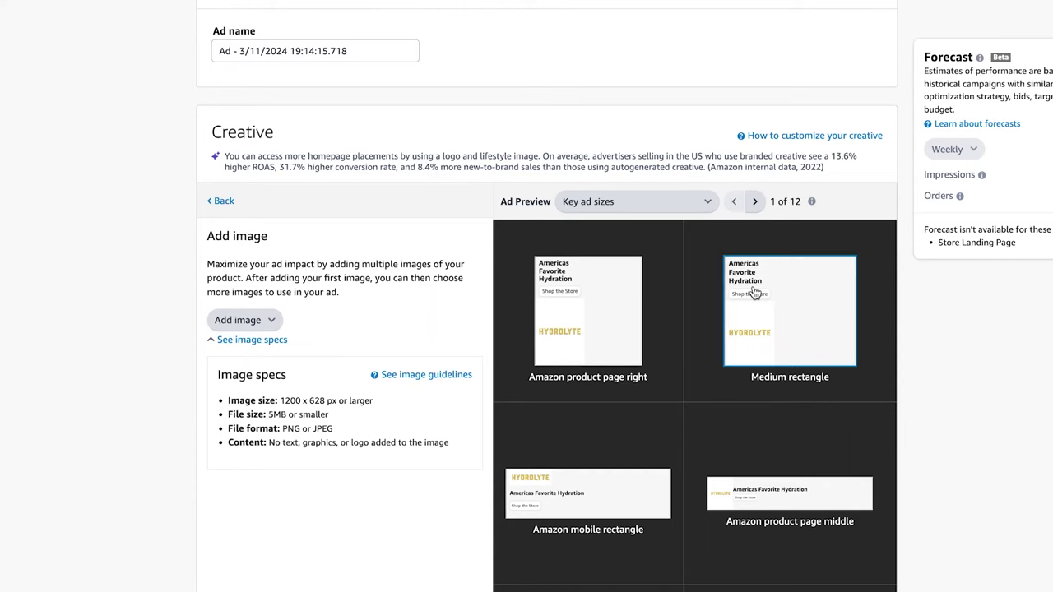
Step: Add the Hydrolyte_56896 lifestyle image of the crouching woman from the creative asset library to the ad creative
scroll(778, 306, down, 5)
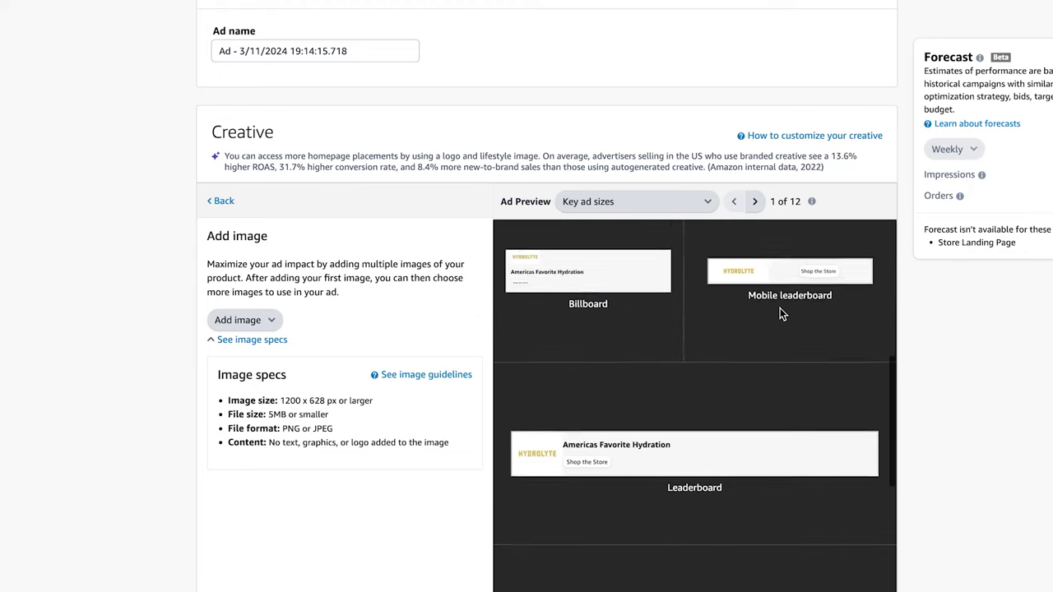
scroll(780, 308, up, 2)
click(240, 320)
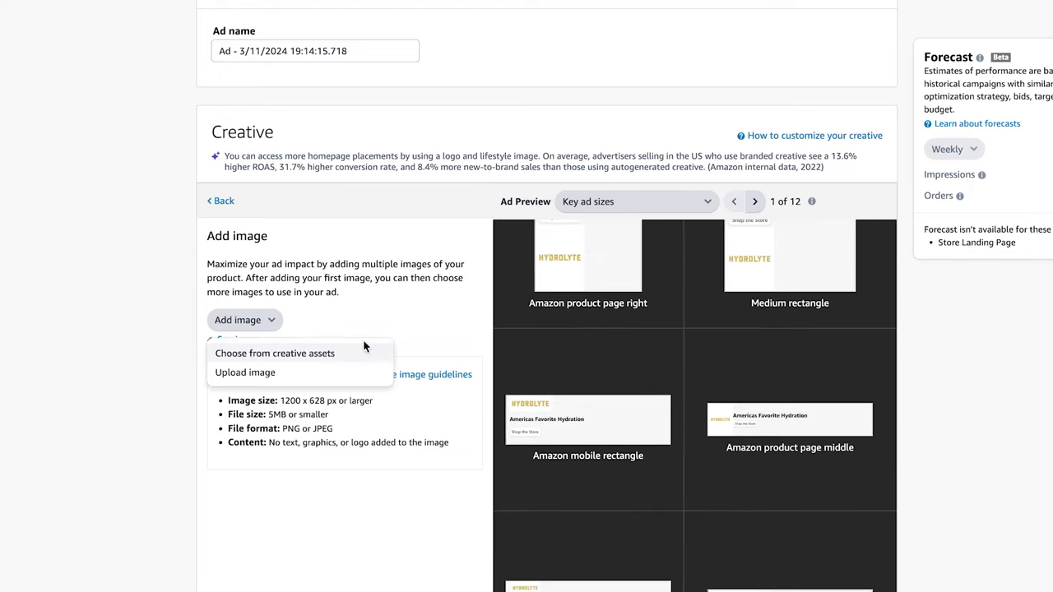
click(322, 352)
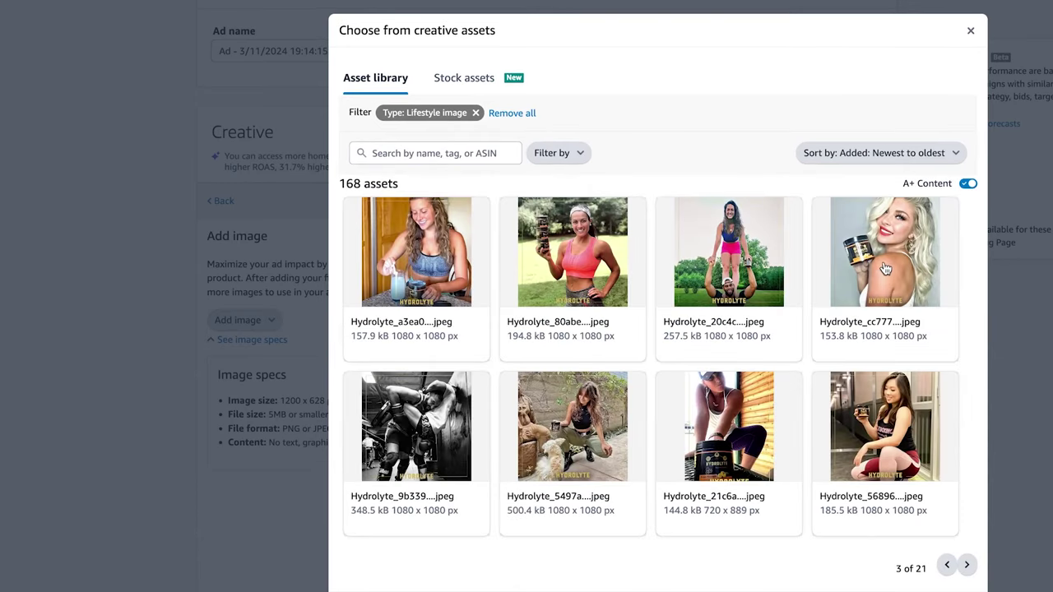
click(889, 283)
click(910, 427)
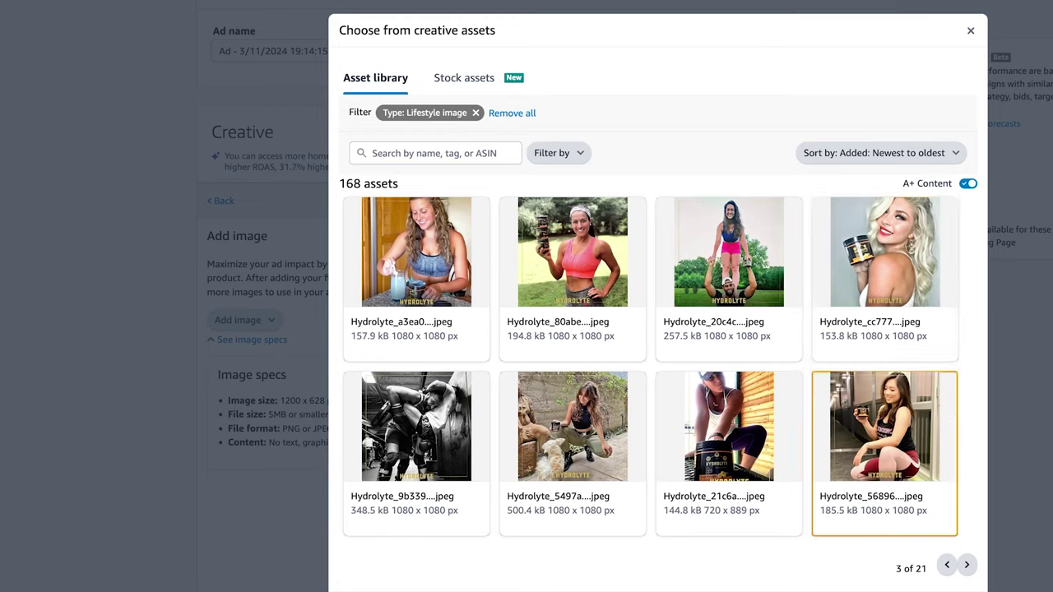
click(902, 493)
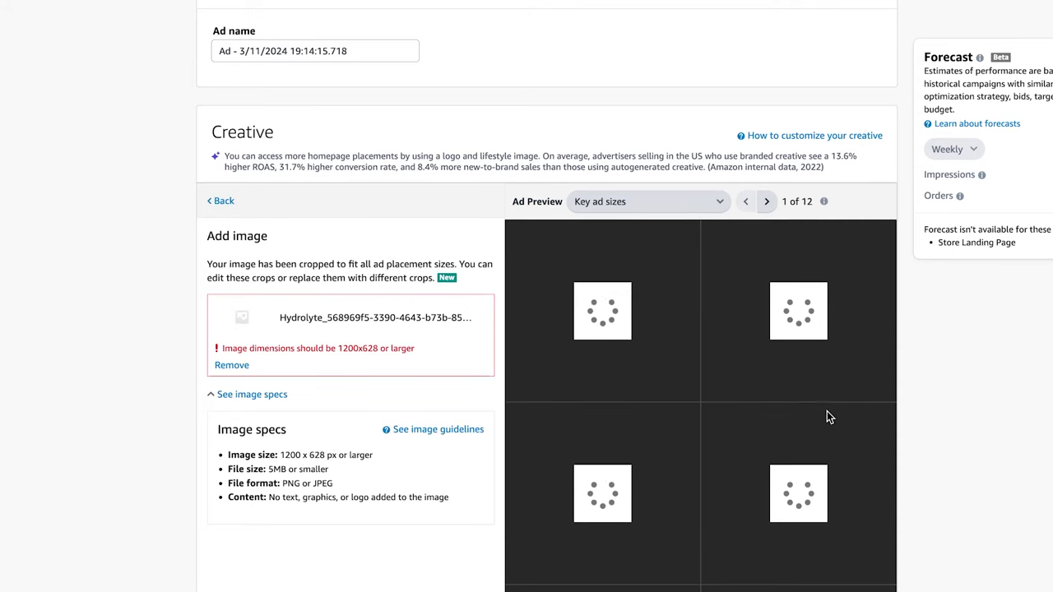
Step: Review the image ad previews across the key ad sizes, from the product page placements to the skyscrapers, and the image's size requirement
scroll(769, 357, down, 6)
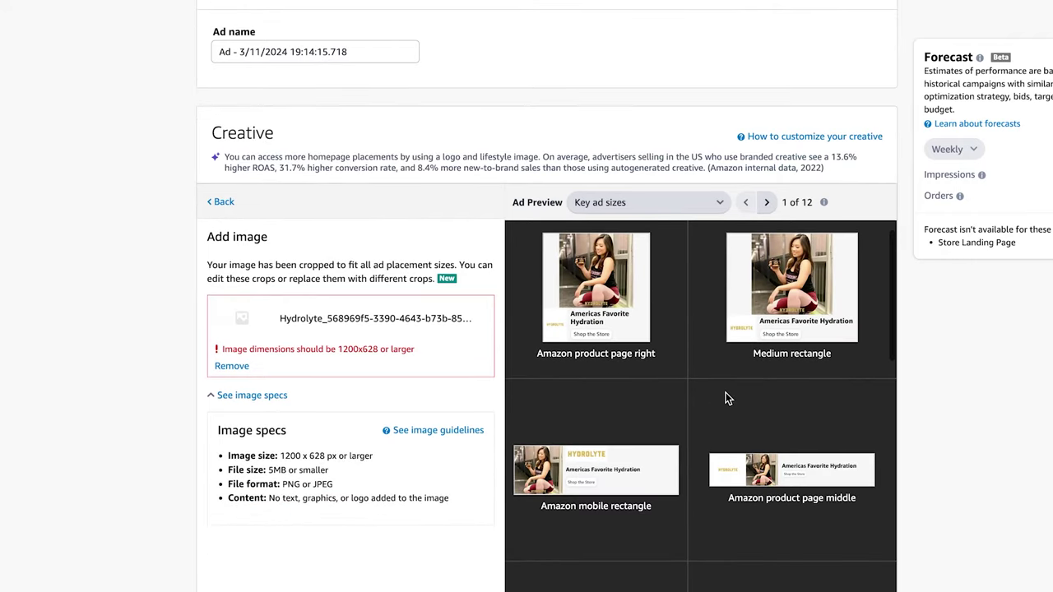
scroll(724, 461, down, 5)
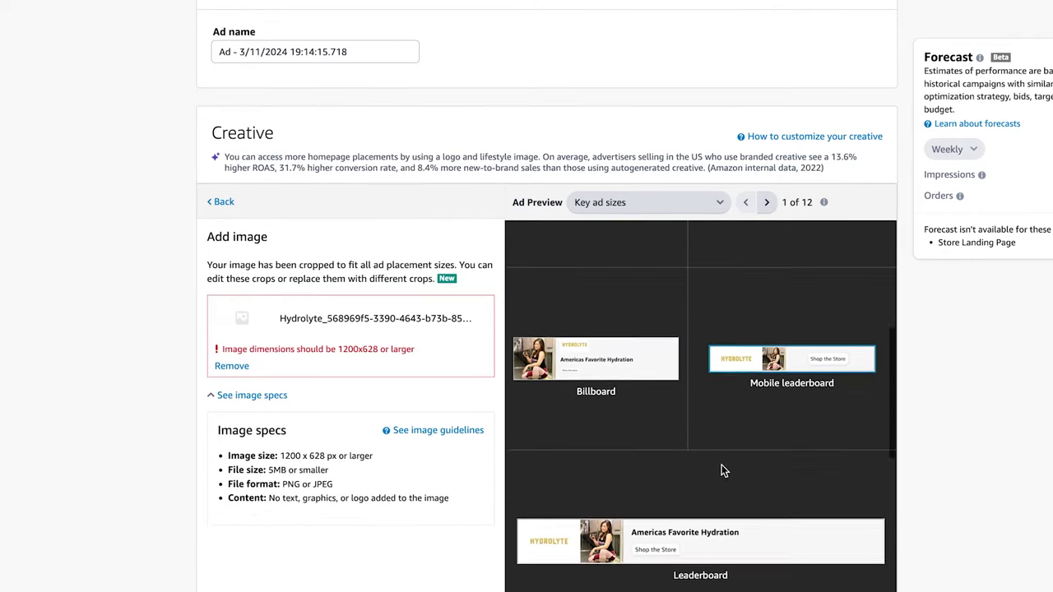
scroll(633, 440, down, 5)
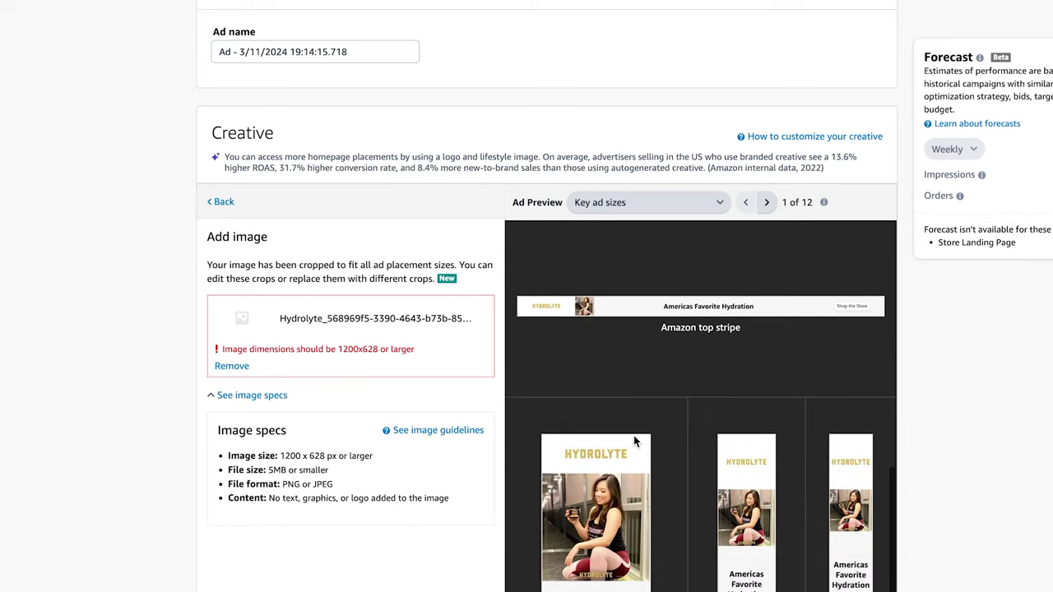
scroll(636, 443, down, 4)
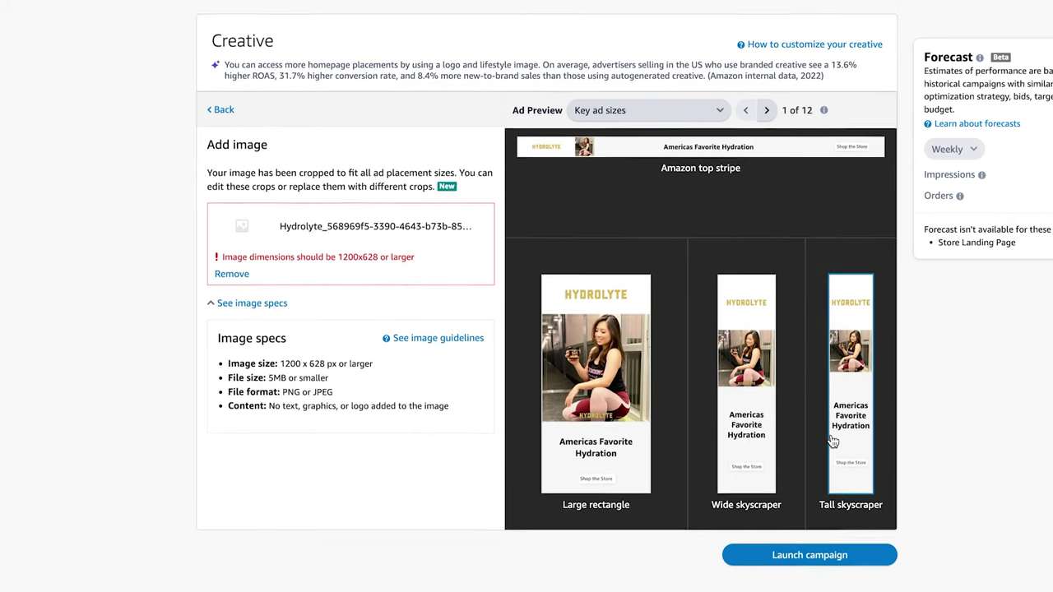
scroll(744, 387, up, 5)
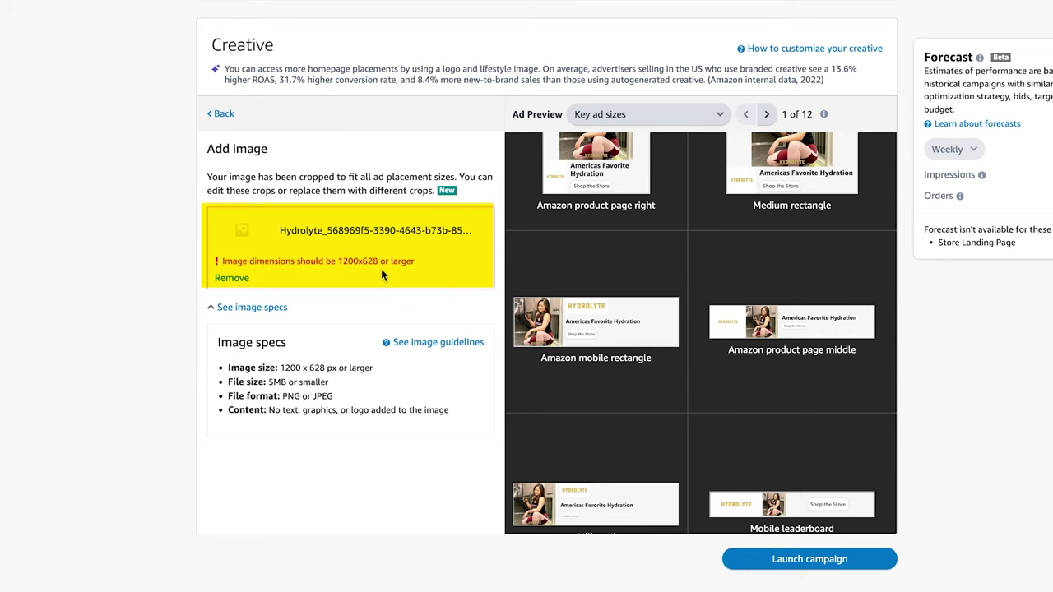
scroll(651, 305, up, 6)
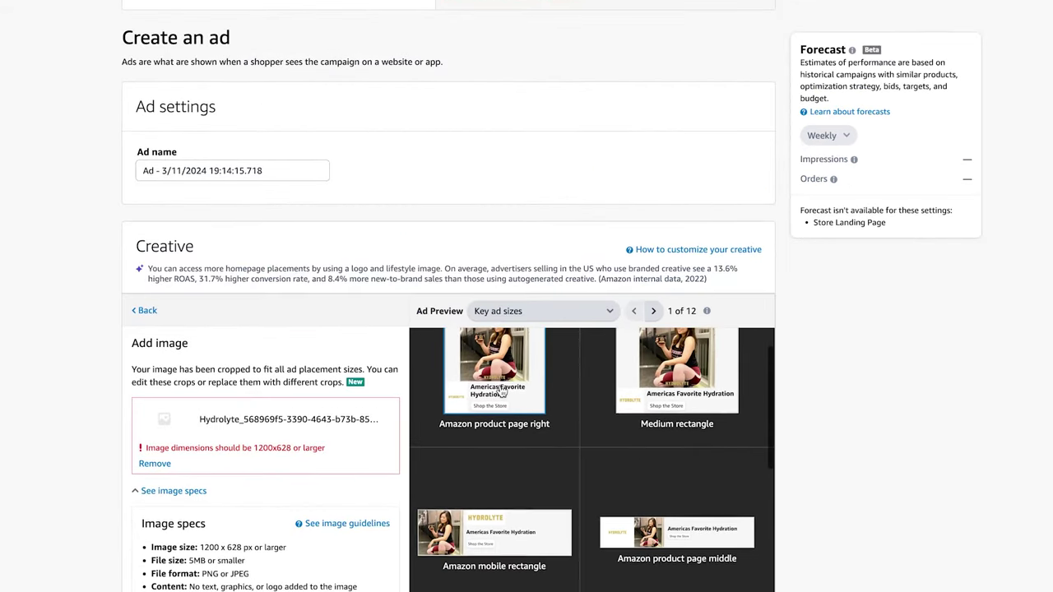
Step: Remove the undersized lifestyle image from the creative and cancel choosing a replacement from the asset library
scroll(518, 403, down, 3)
scroll(296, 278, down, 2)
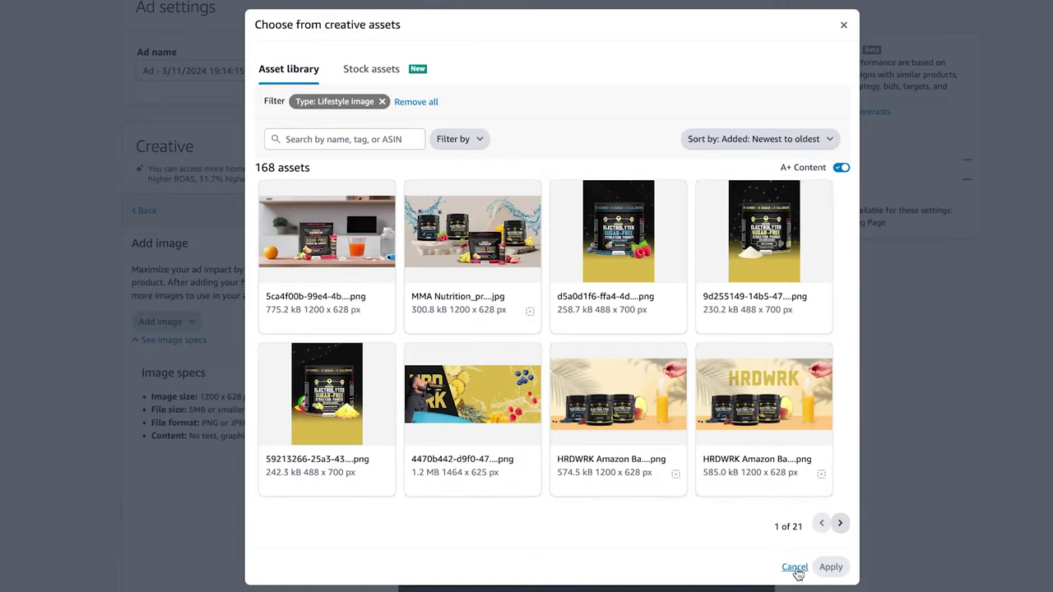
click(795, 568)
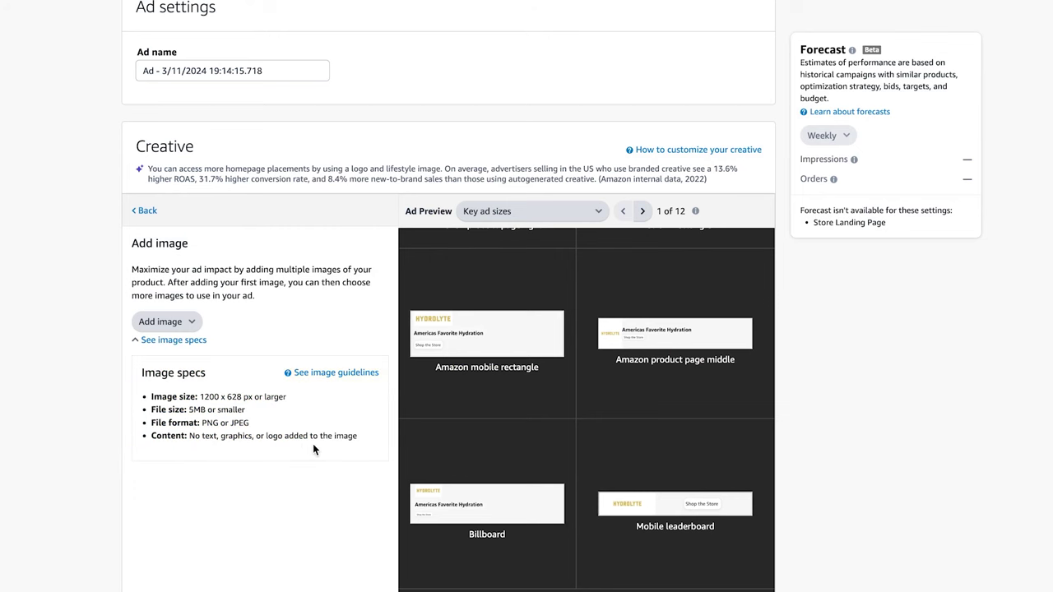
Step: Try to launch the campaign
scroll(313, 436, down, 3)
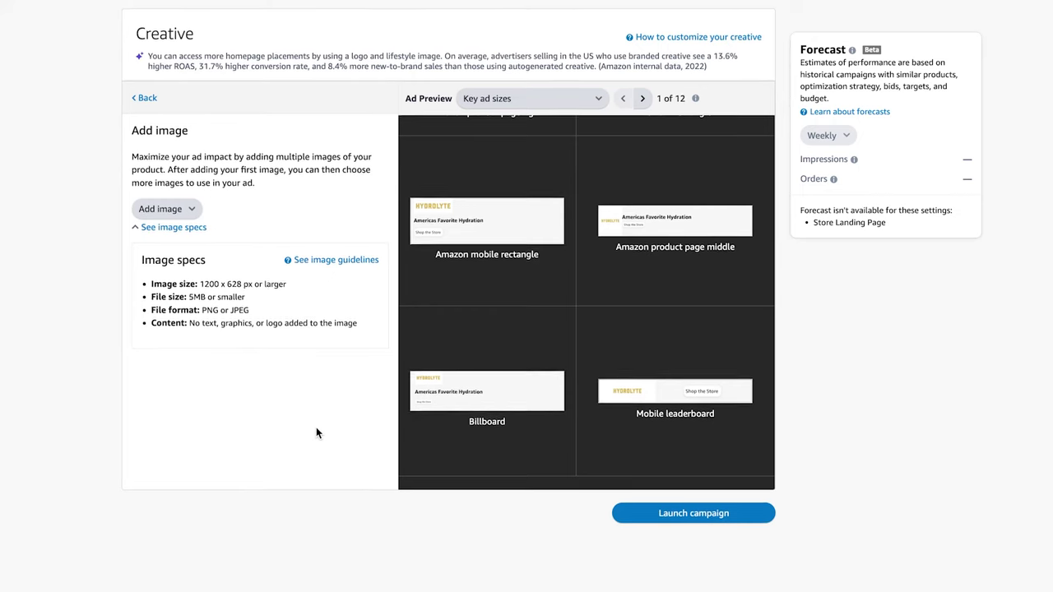
click(709, 517)
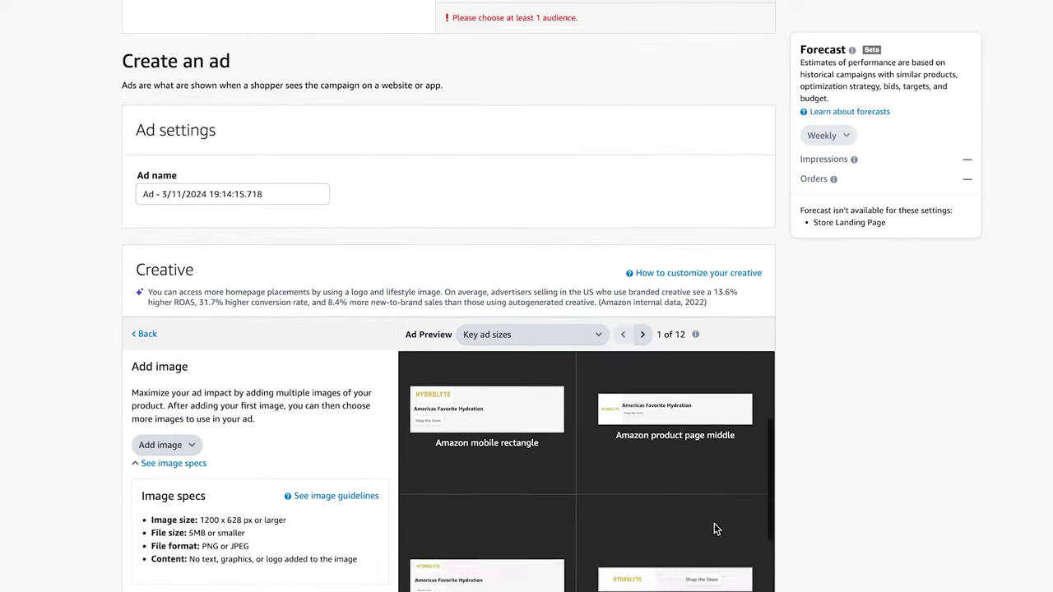
Step: Review the campaign settings, ad group name, optimization strategy and ad format from the beginning of the campaign form
scroll(586, 296, up, 20)
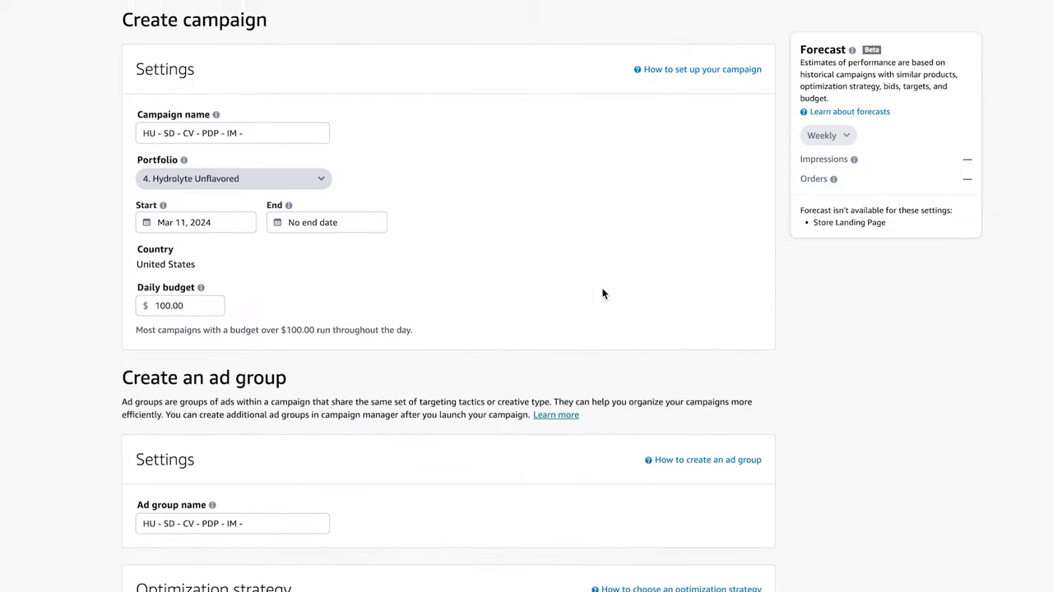
scroll(597, 291, up, 1)
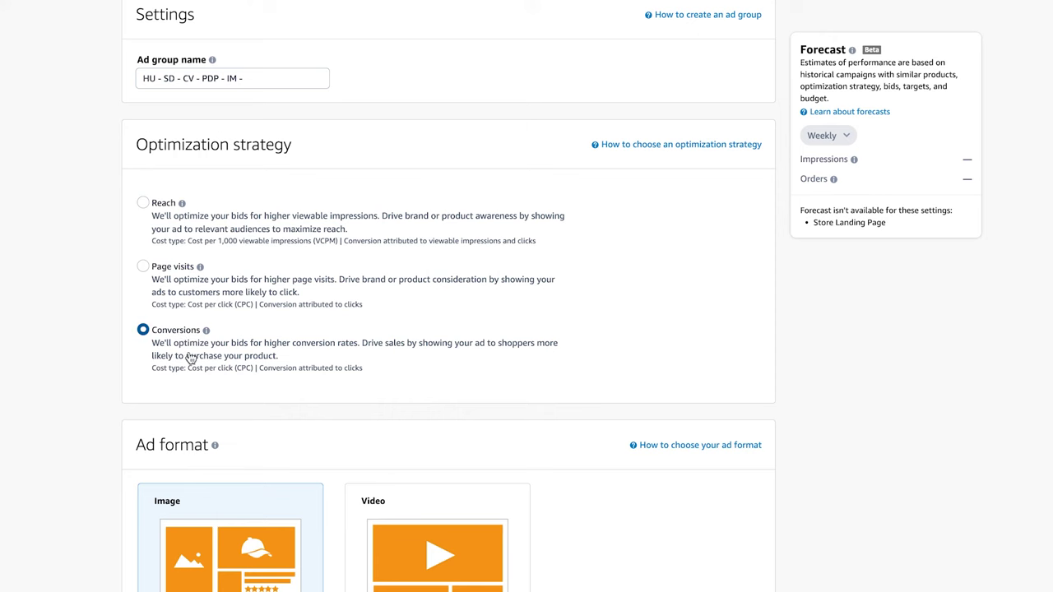
scroll(212, 364, down, 5)
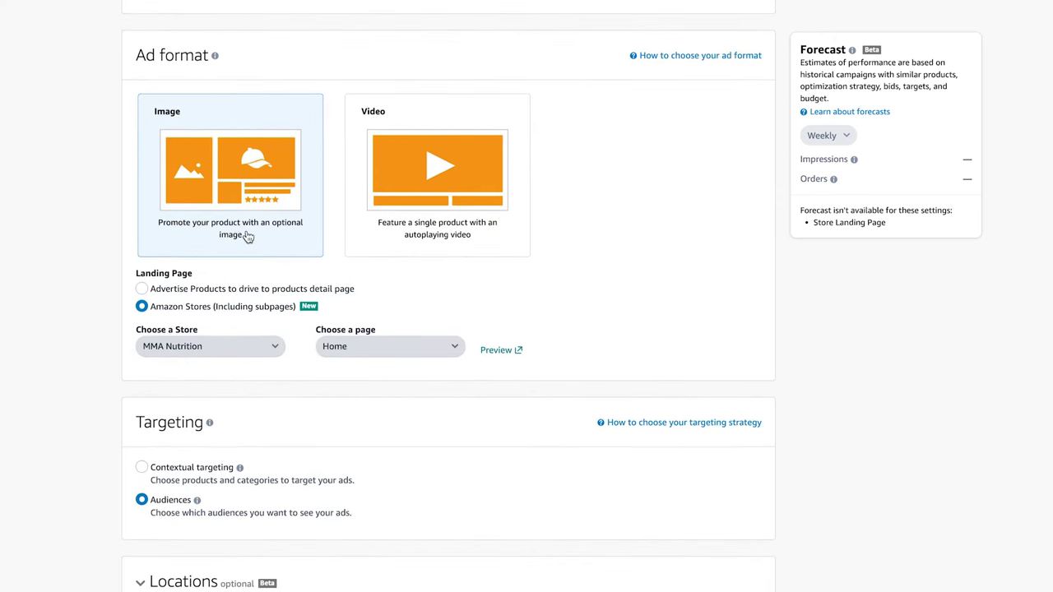